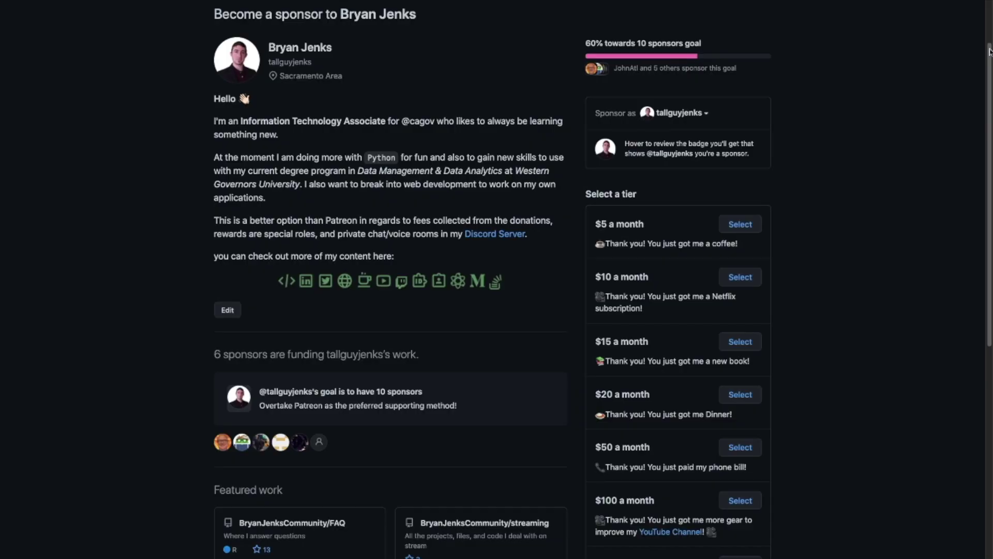
Scroll the GitHub Sponsors page through the $5 to $300 monthly tiers and Featured work
scroll(989, 50, "down", 2)
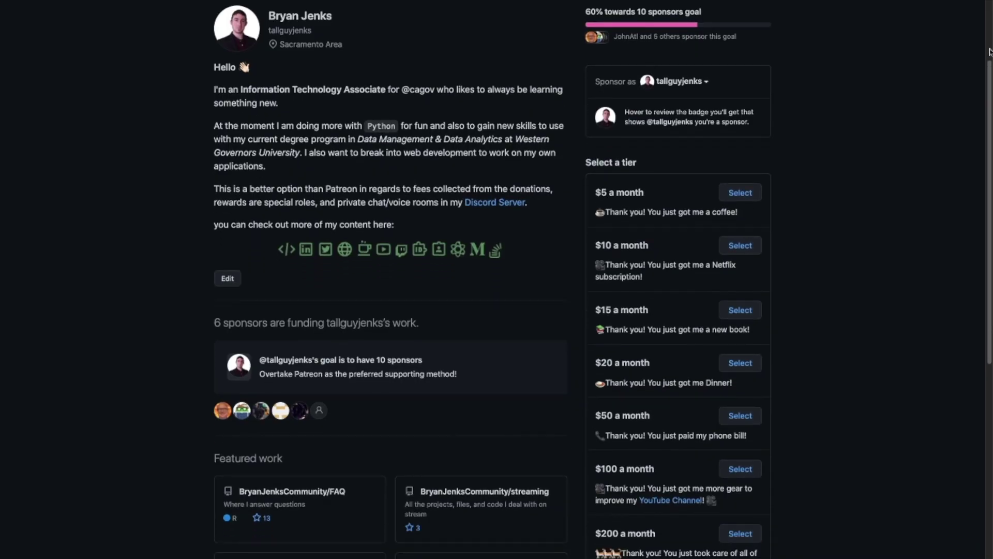
scroll(989, 50, "down", 2)
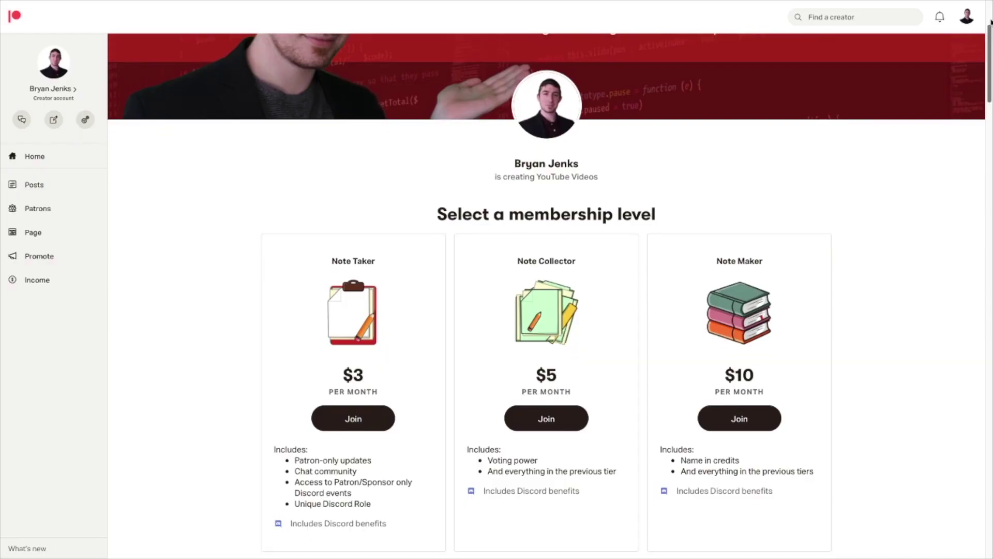
scroll(990, 21, "down", 2)
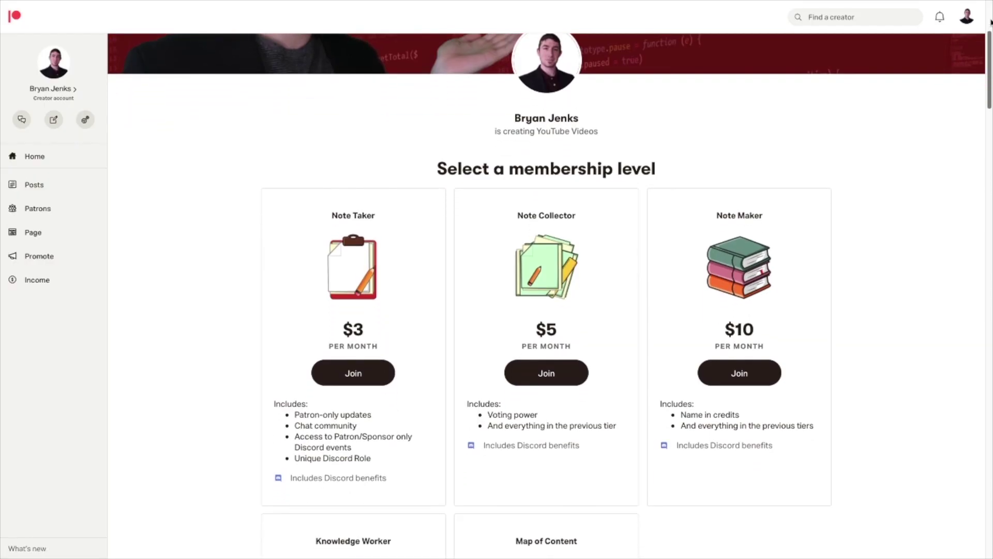
Scroll the Patreon page past the banner to show the Knowledge Worker and Map of Content membership cards
scroll(991, 22, "down", 2)
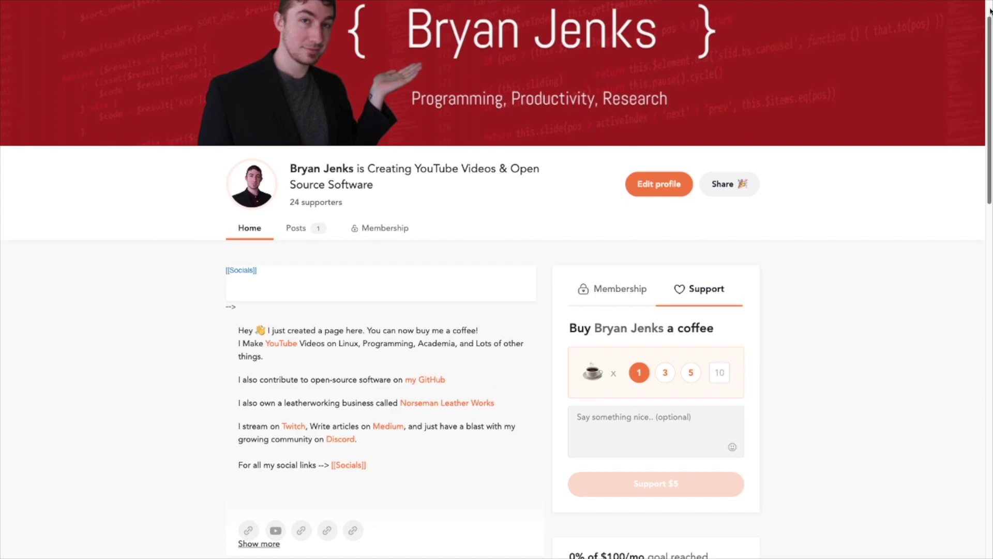
scroll(990, 10, "down", 2)
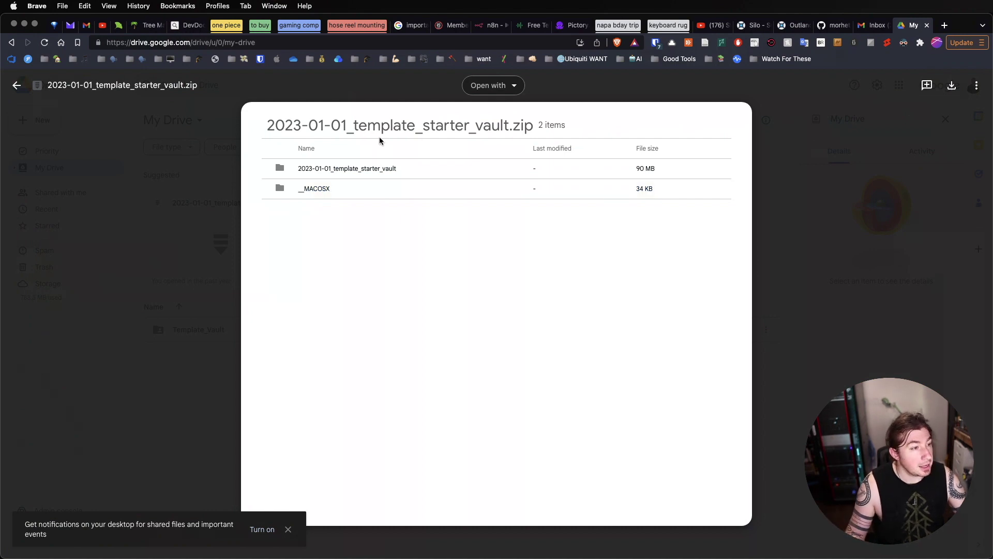
Download 2023-01-01_template_starter_vault.zip from Drive into Downloads and select it in Finder
left_click(951, 85)
left_click(591, 355)
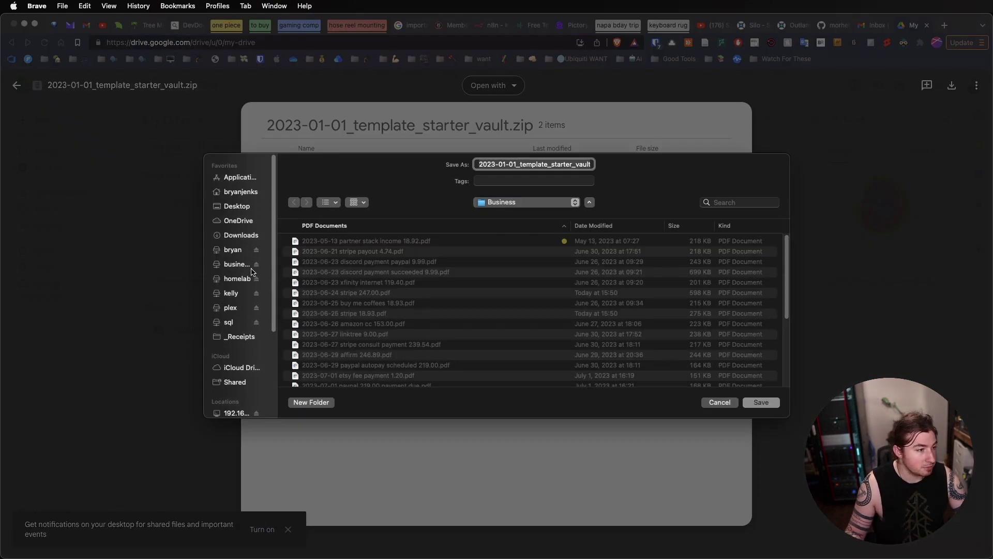
left_click(244, 234)
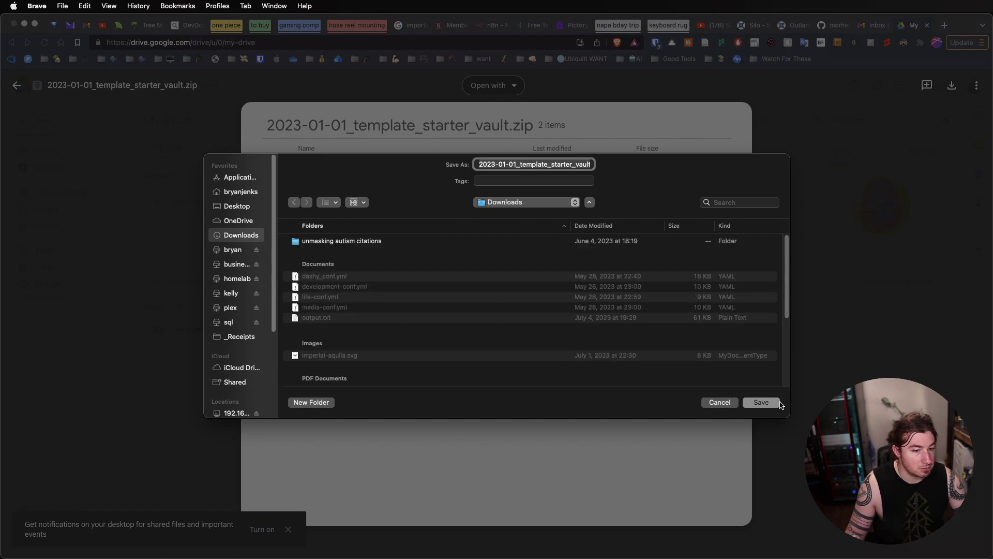
left_click(761, 402)
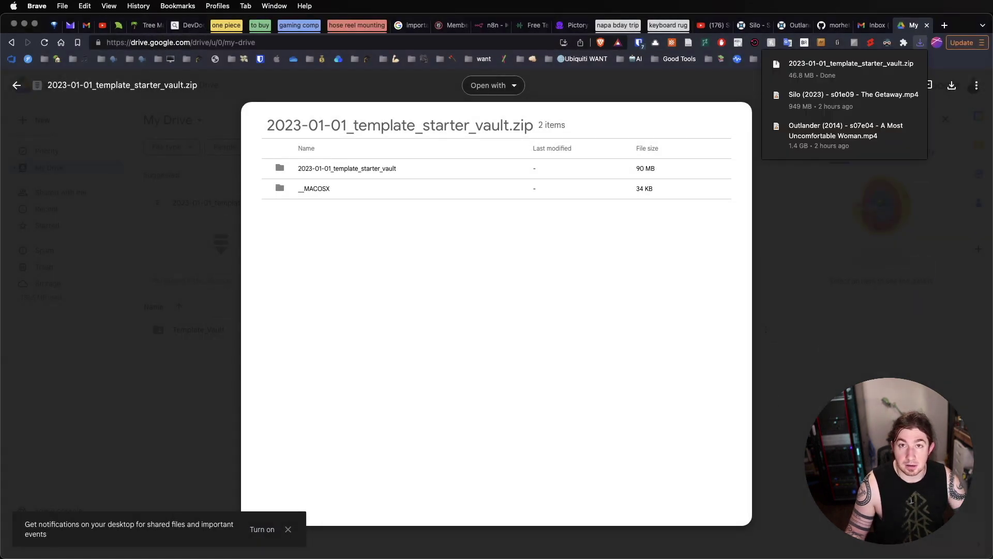
key("super+Tab")
left_click(201, 63)
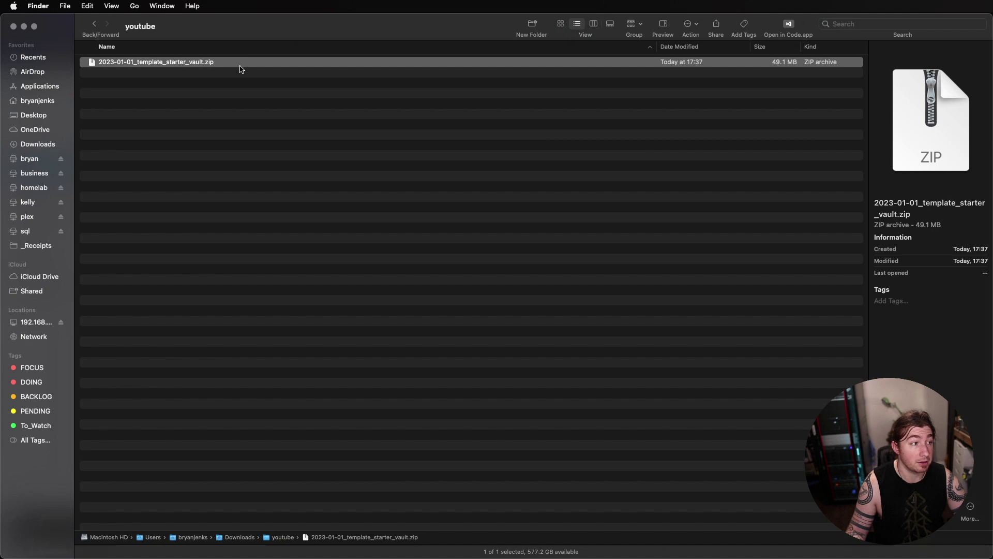
Unzip the template starter vault and rename the extracted folder to hello_youtube
double_click(210, 64)
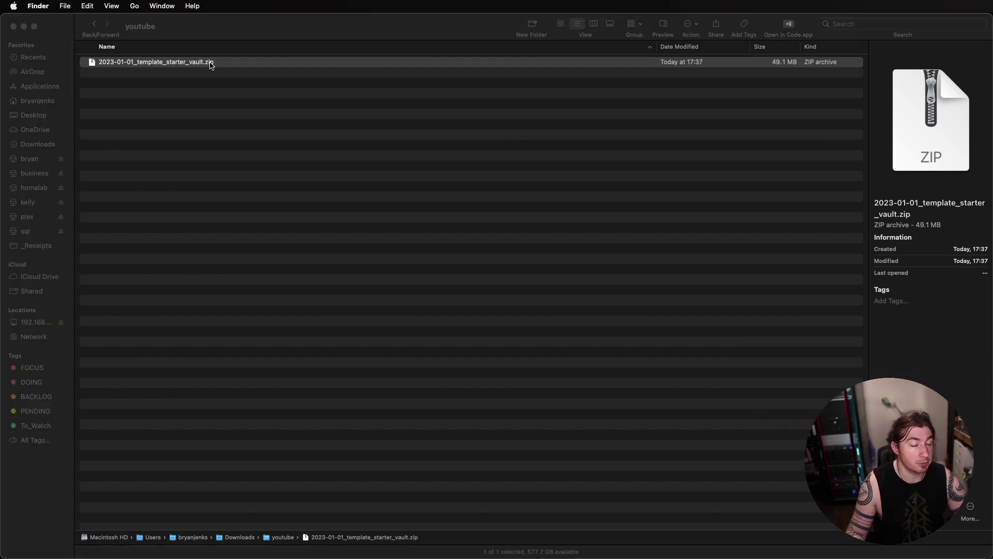
left_click(83, 61)
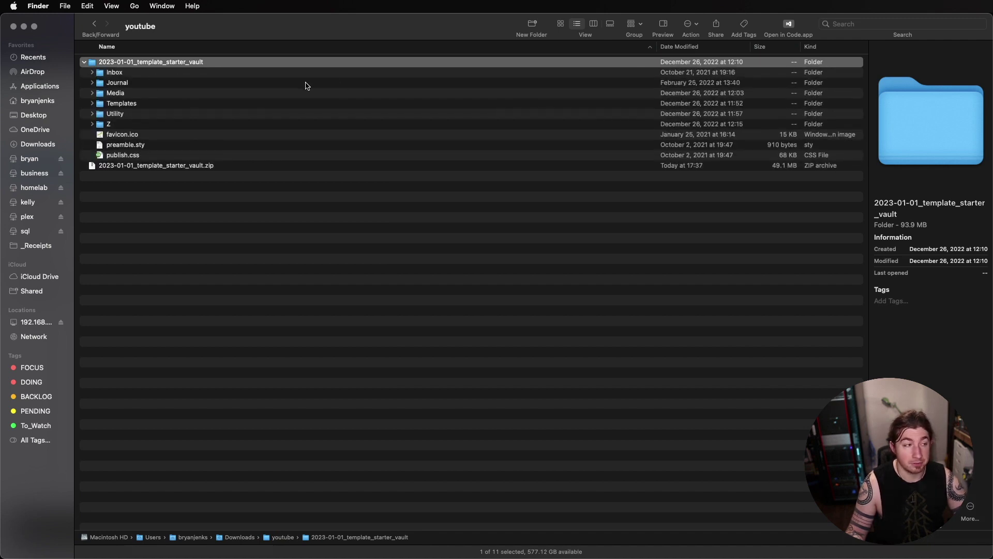
key("Return")
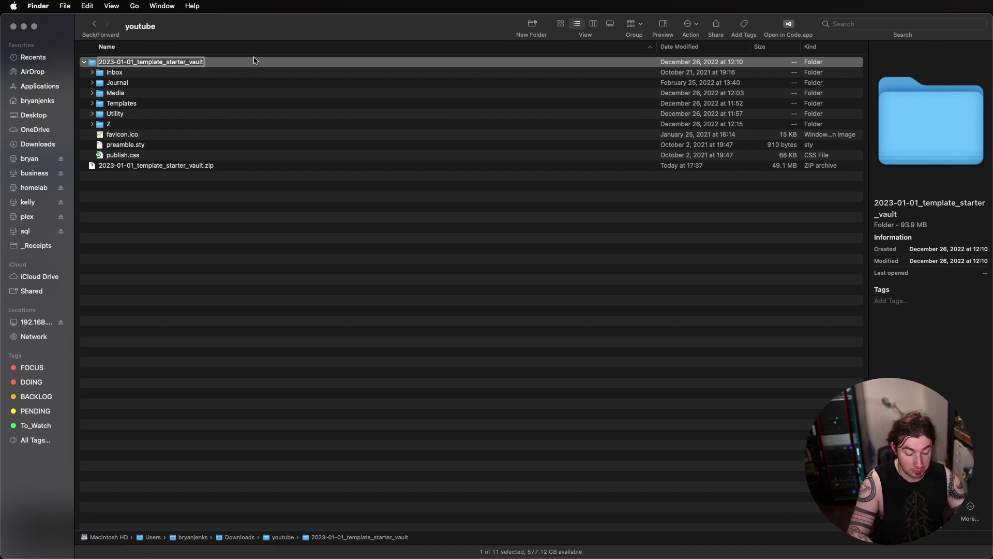
type("hello_youtube")
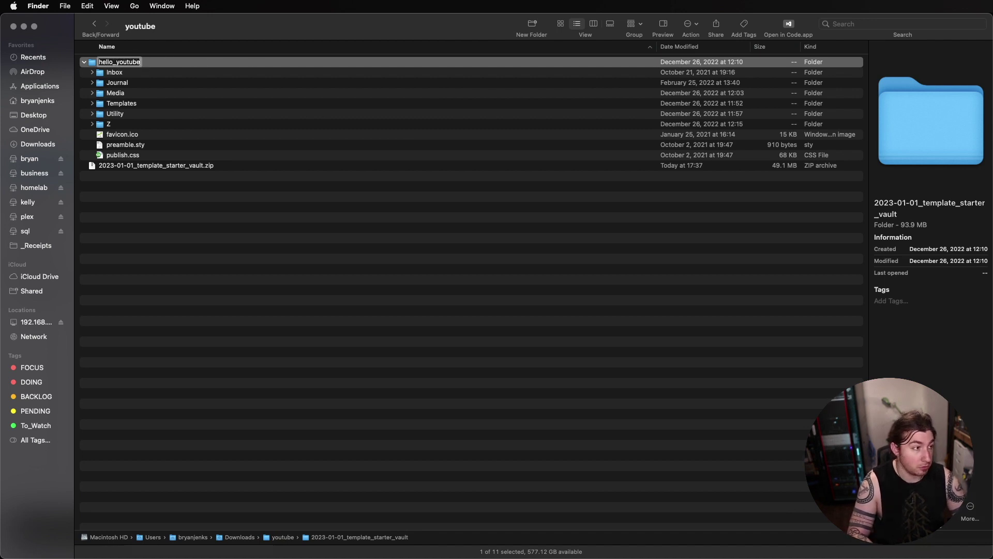
key("Return")
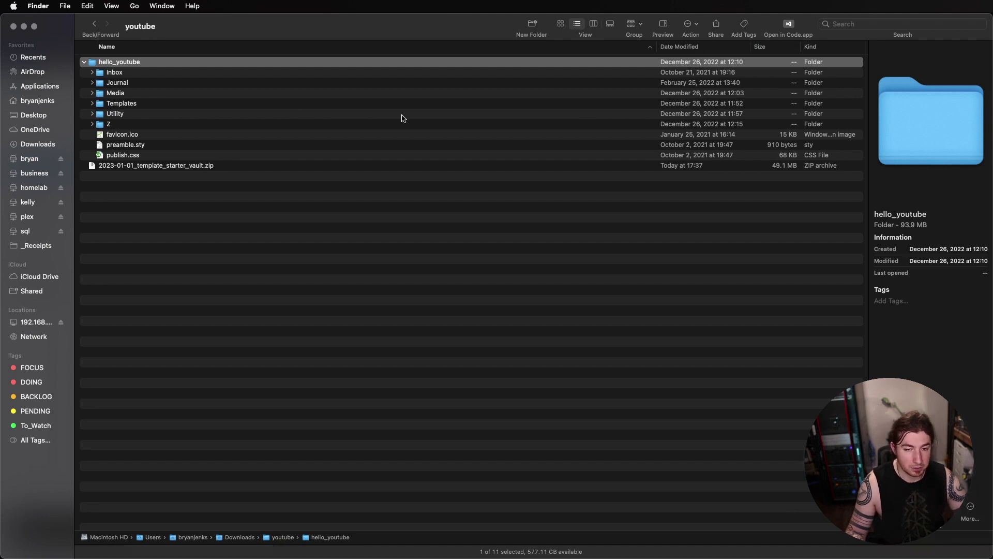
key("super+Tab")
key("super+Tab")
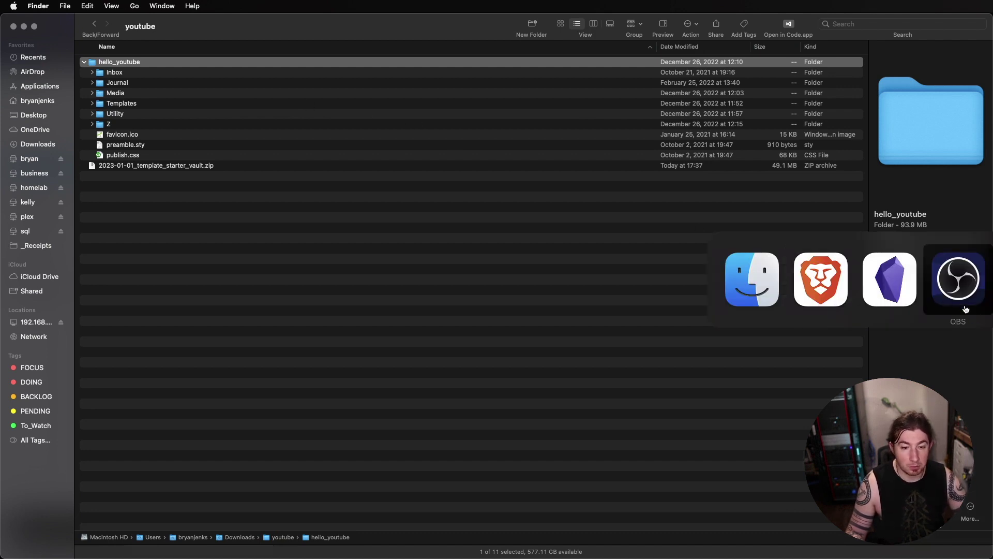
From the vault manager, open Downloads/youtube/hello_youtube as a vault
left_click(9, 547)
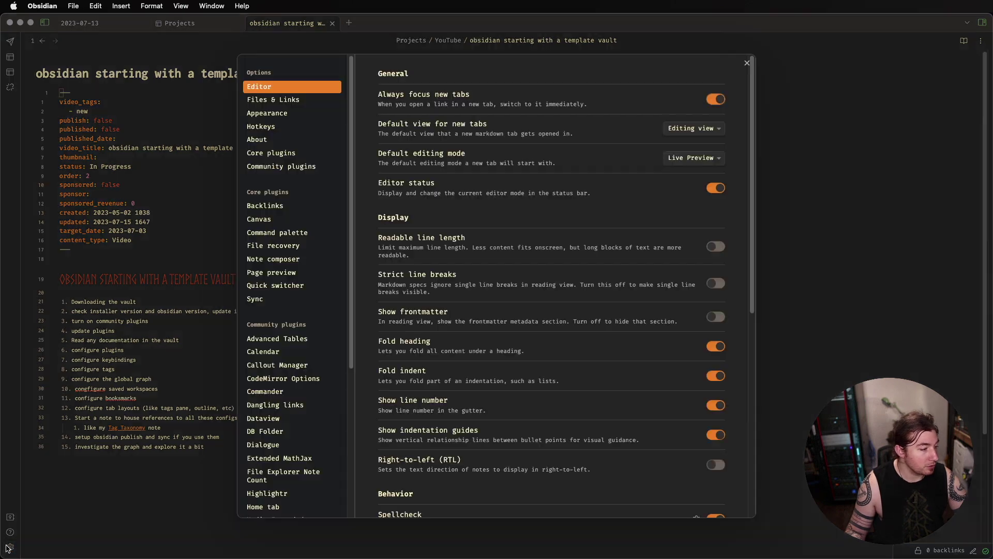
left_click(10, 517)
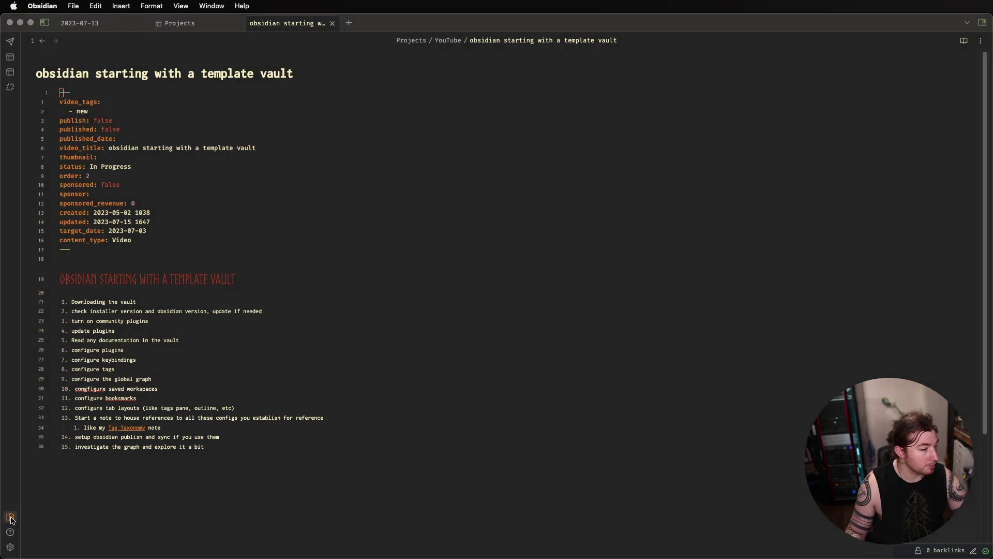
left_click(11, 517)
left_click_drag(900, 122, 354, 142)
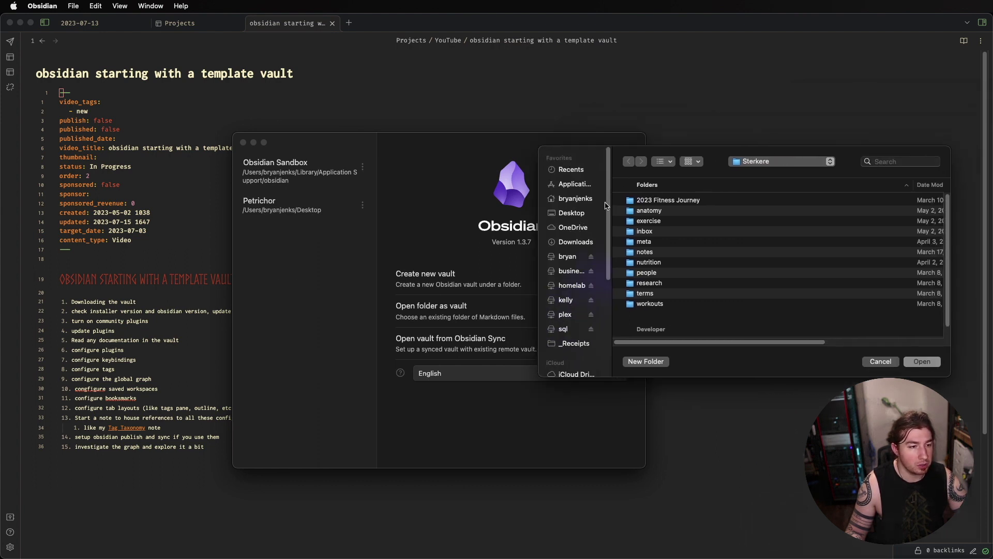
left_click(585, 244)
double_click(663, 212)
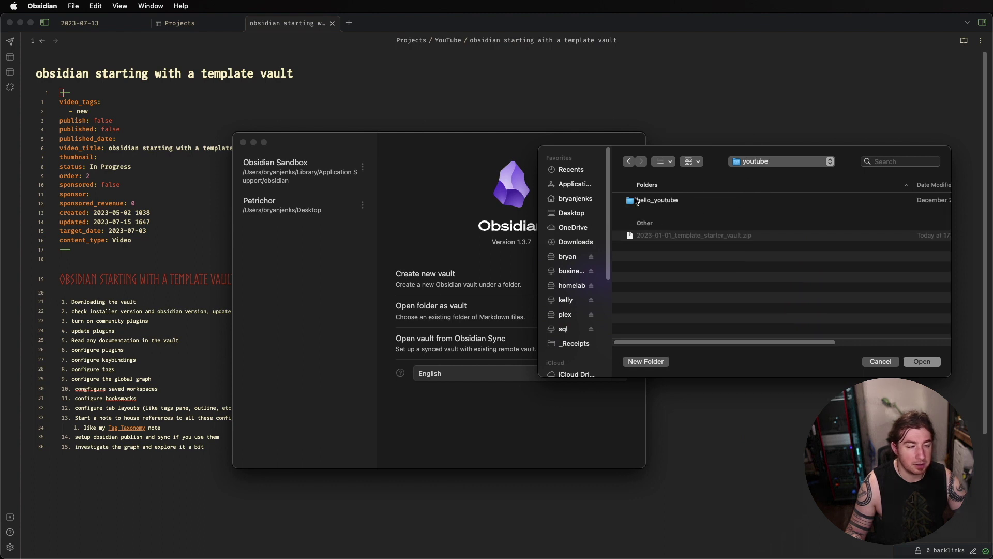
left_click(657, 203)
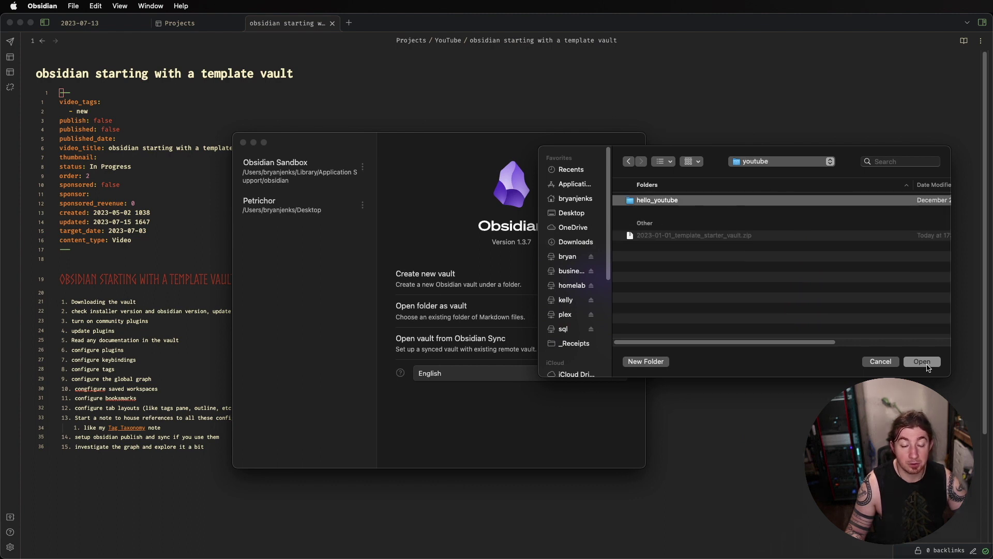
left_click(926, 363)
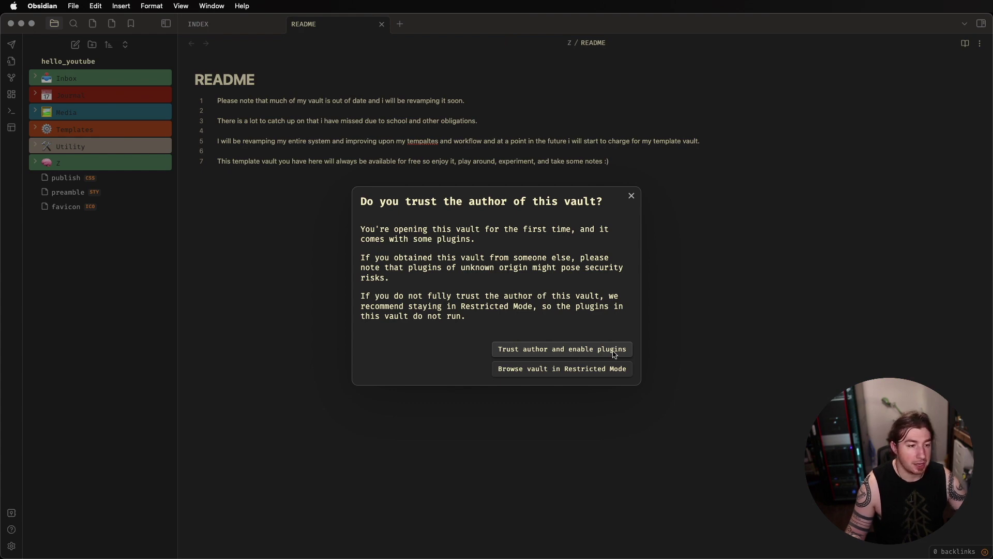
Trust the vault author, then review Community plugins and the app version info in Settings
left_click(557, 349)
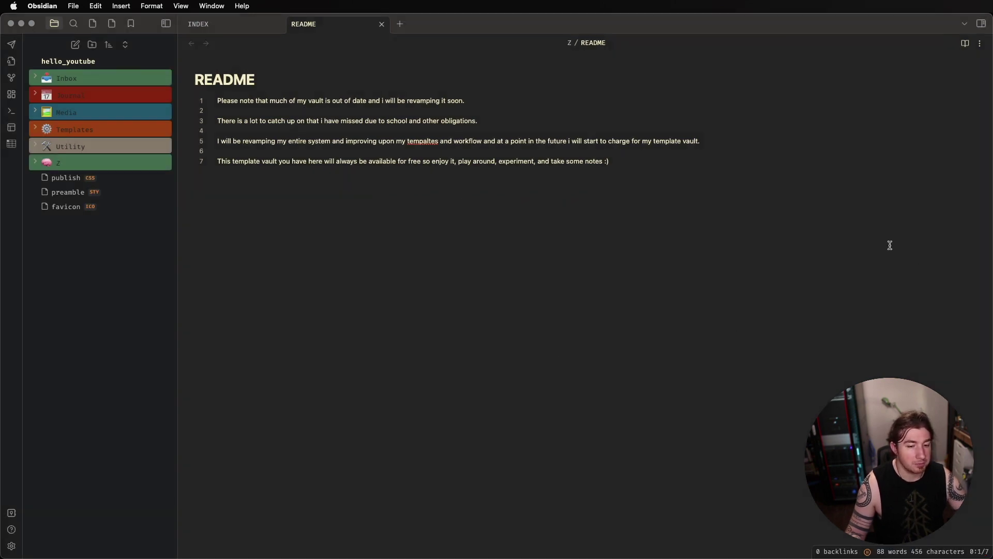
key("super+comma")
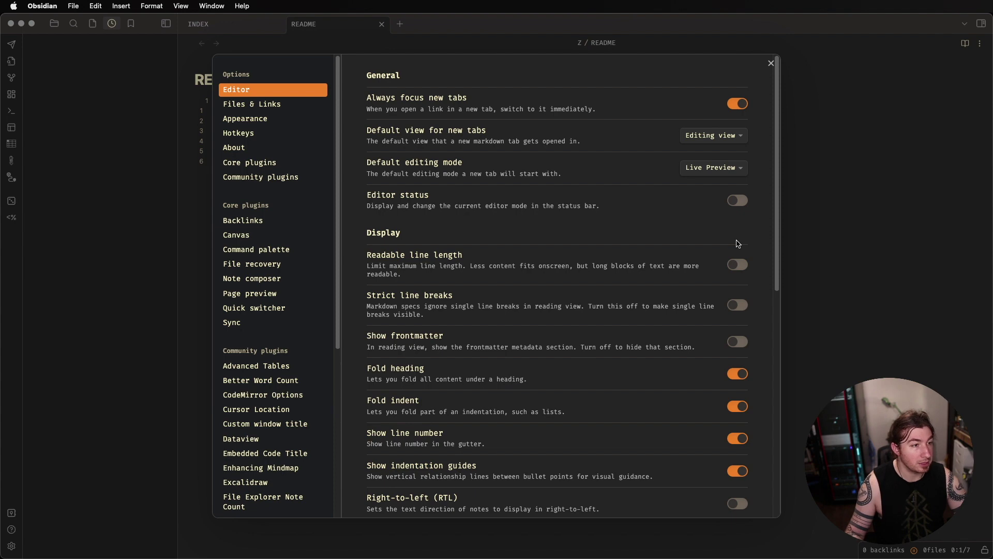
left_click(292, 177)
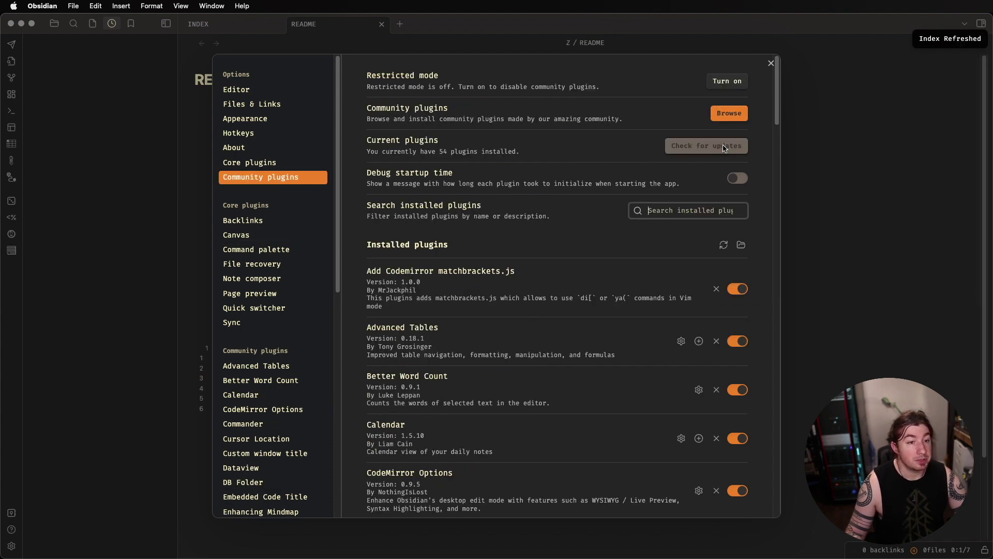
scroll(708, 255, "down", 20)
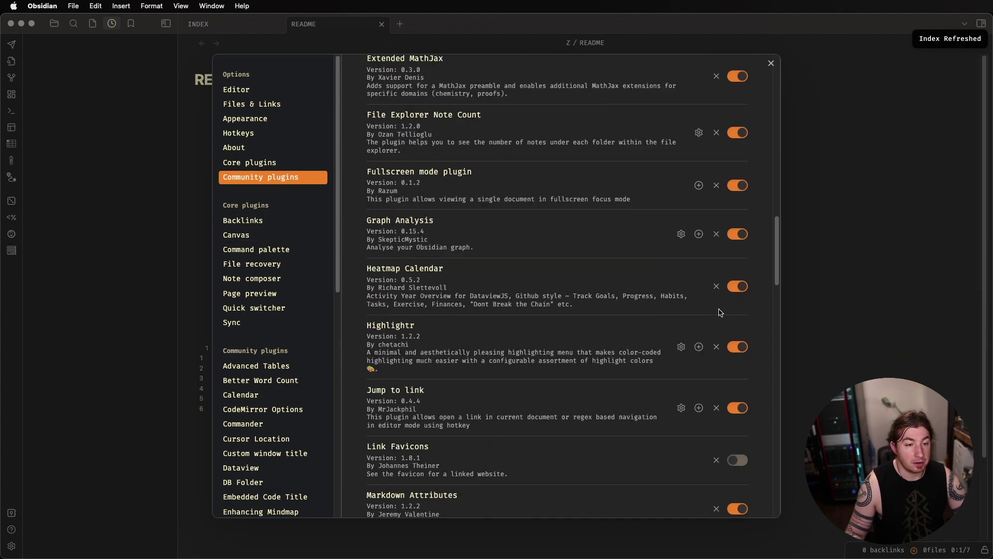
scroll(543, 217, "up", 20)
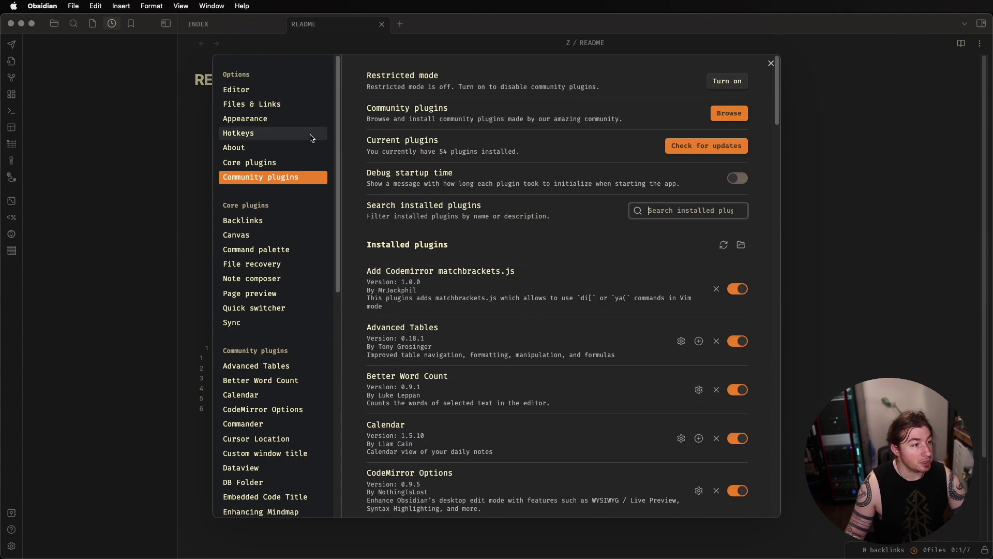
left_click(269, 148)
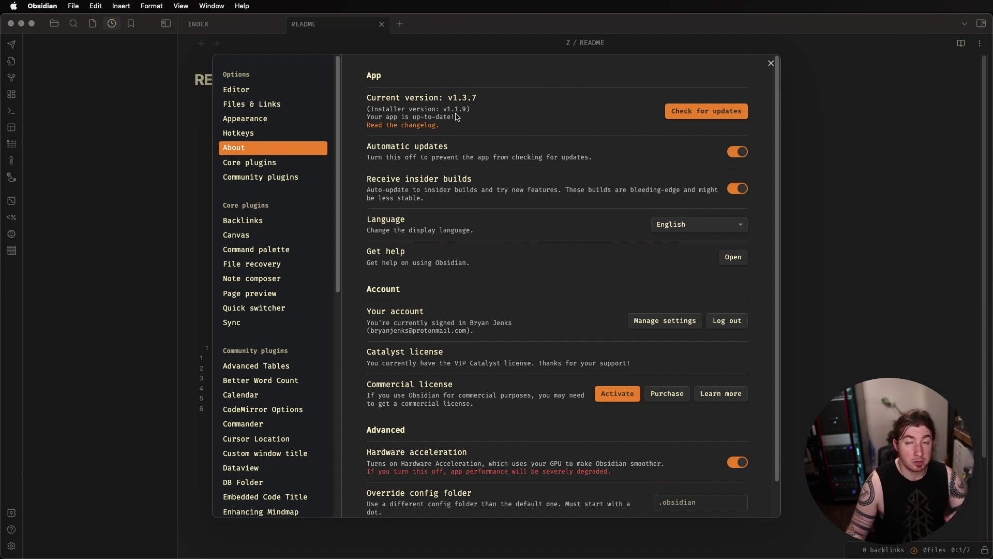
left_click(288, 177)
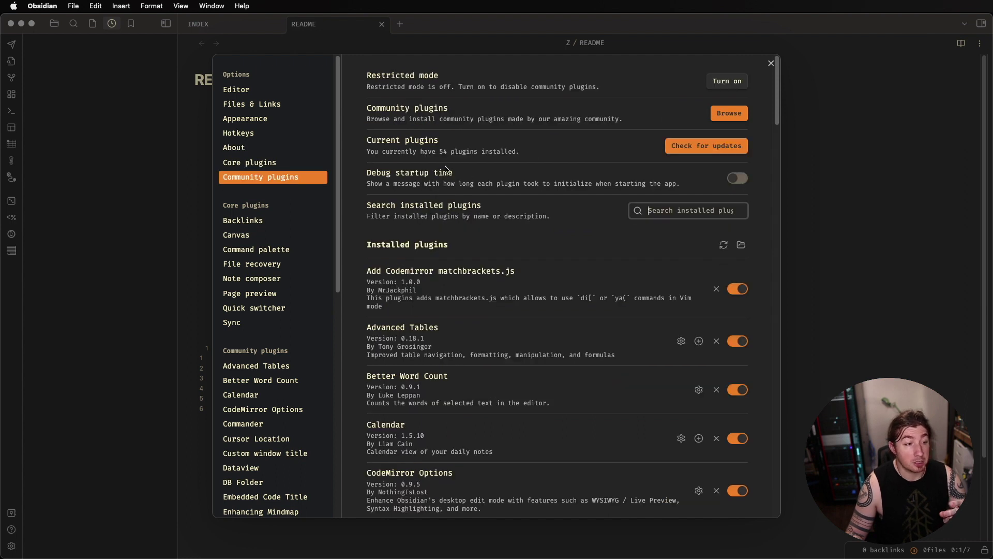
Check for plugin updates, update all 21 outdated plugins, and close Settings
left_click(708, 150)
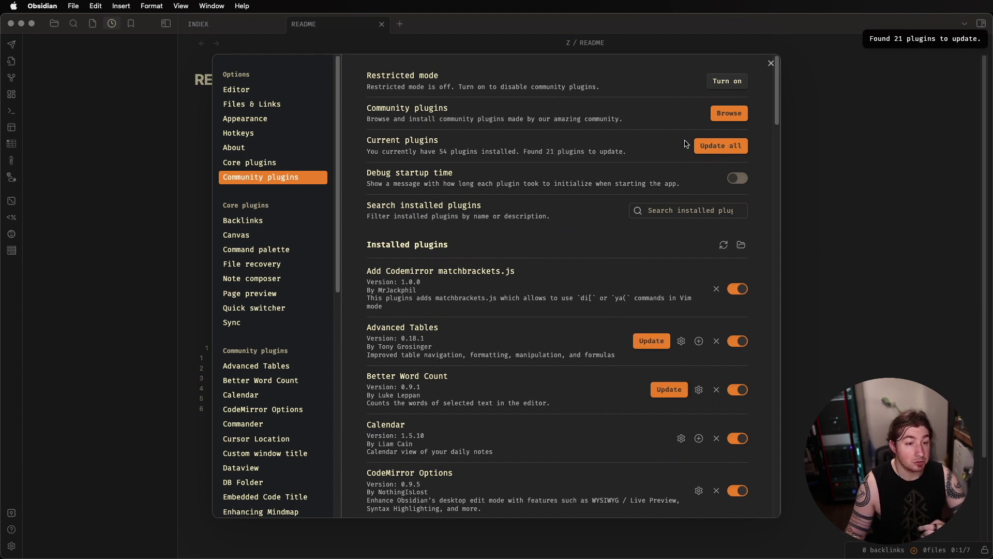
left_click(722, 150)
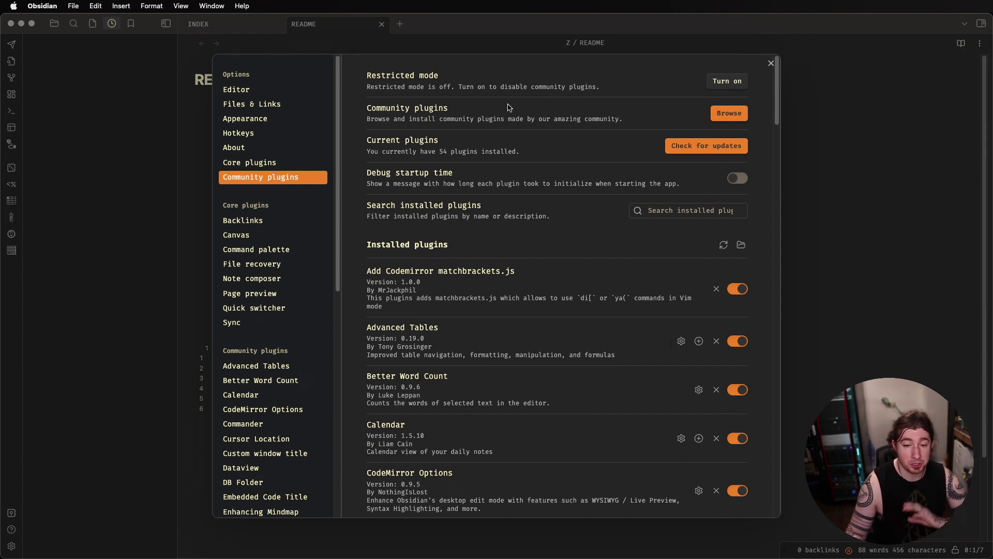
left_click(858, 81)
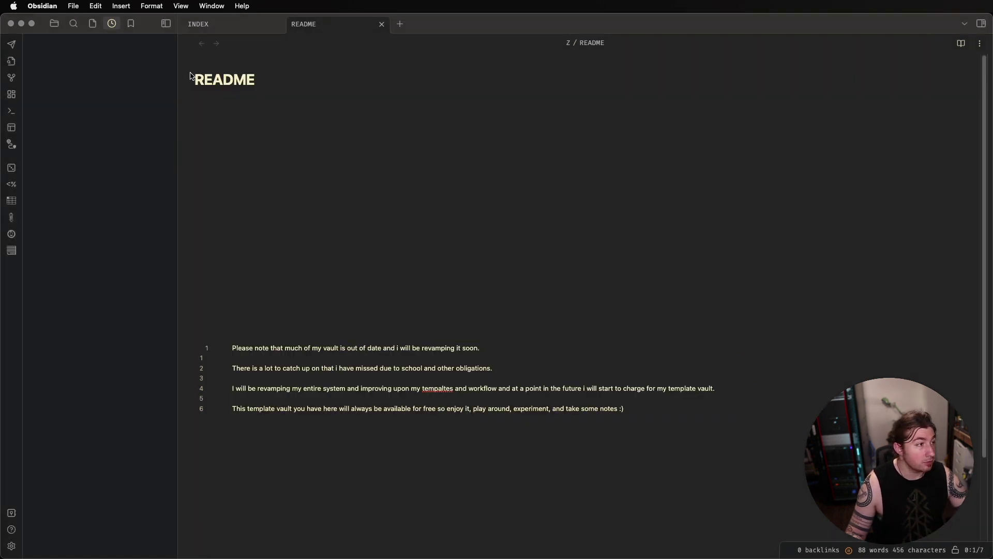
Show the vault's folder tree and switch the README note to reading view
left_click(54, 23)
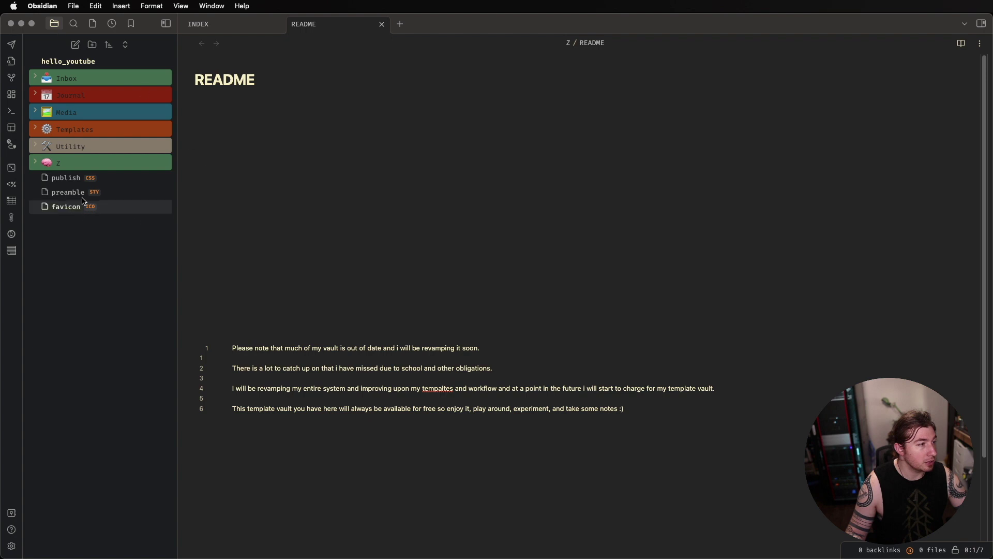
scroll(393, 203, "down", 3)
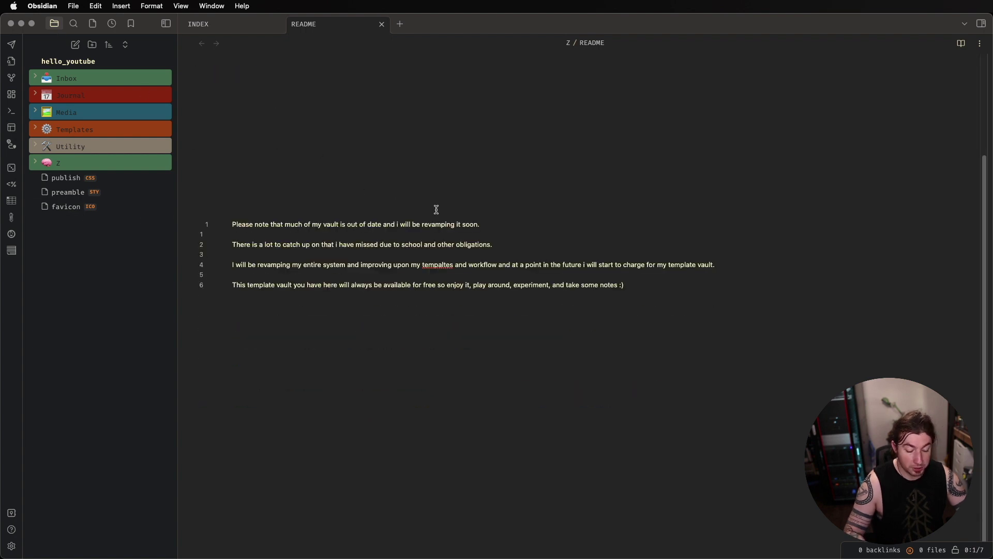
key("super+e")
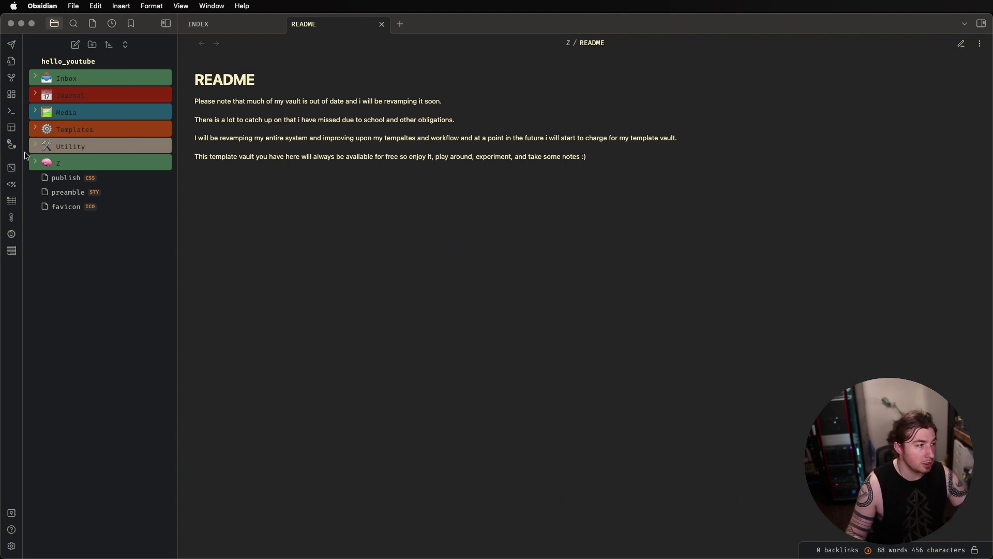
Expand then collapse the Z, Utility, Templates, Media and Journal folders, and reopen Settings
left_click(36, 163)
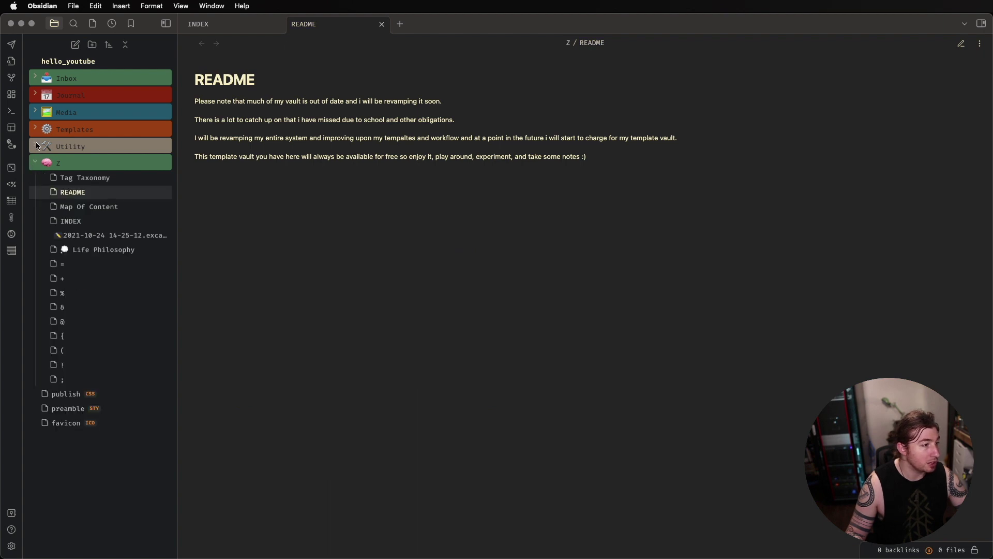
left_click(37, 146)
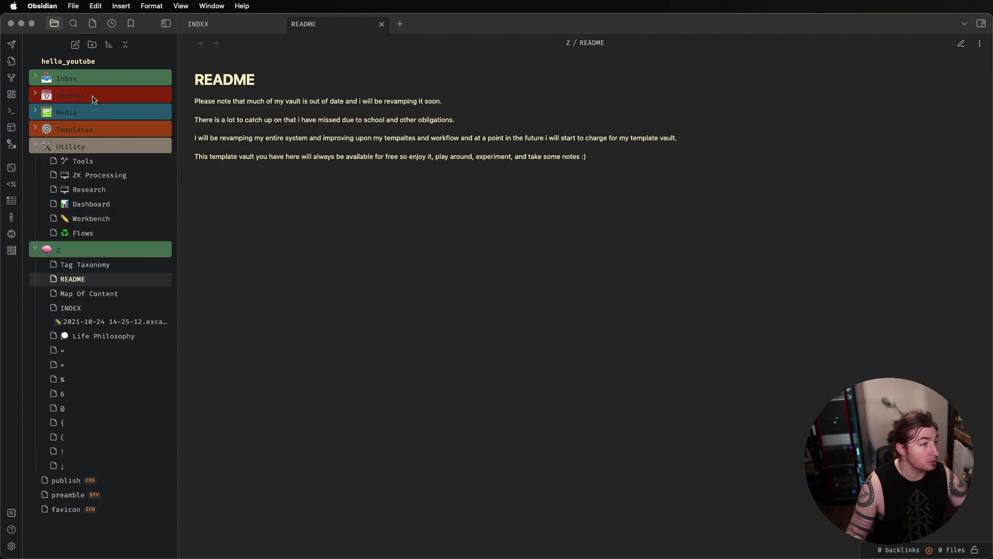
left_click(50, 130)
left_click(84, 113)
left_click(86, 98)
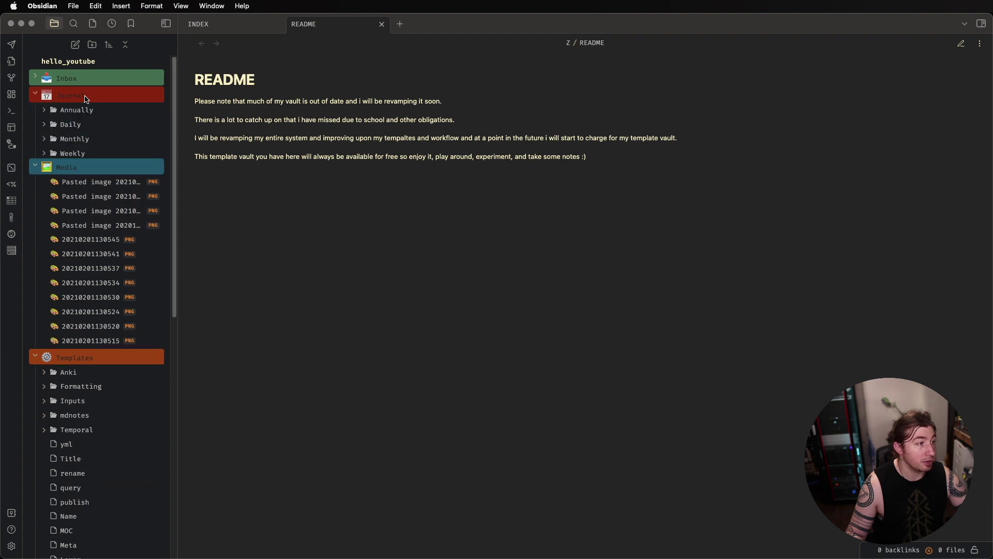
left_click(49, 98)
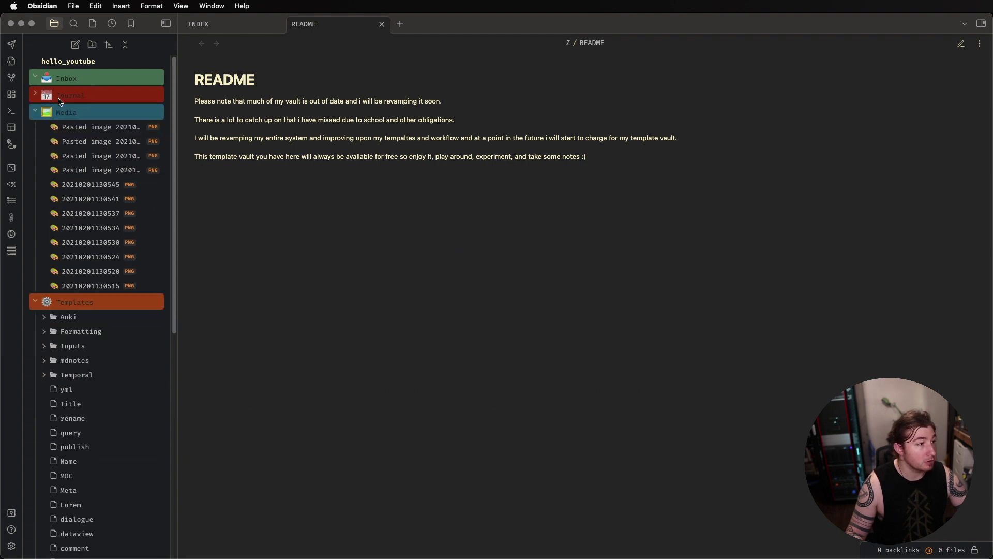
left_click(65, 113)
left_click(85, 130)
left_click(91, 147)
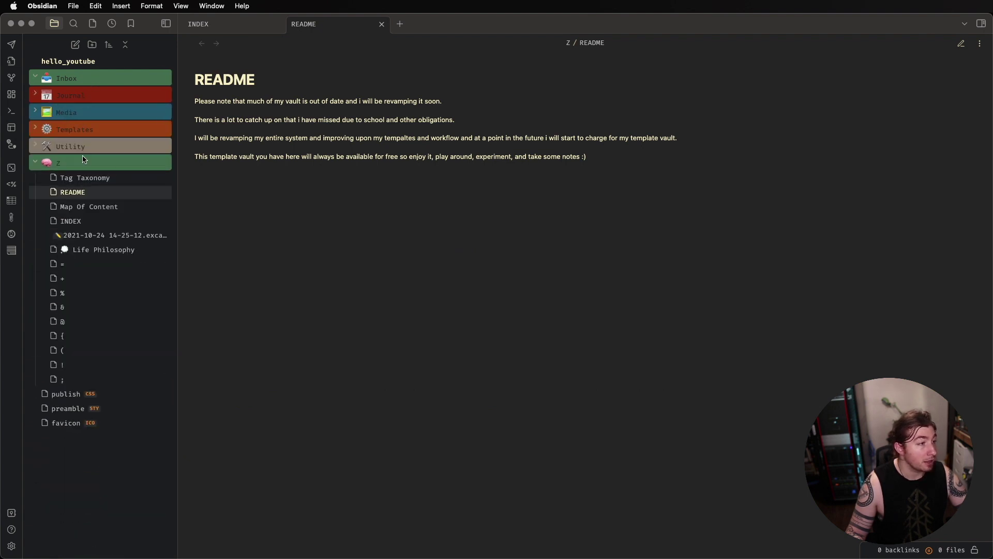
left_click(96, 164)
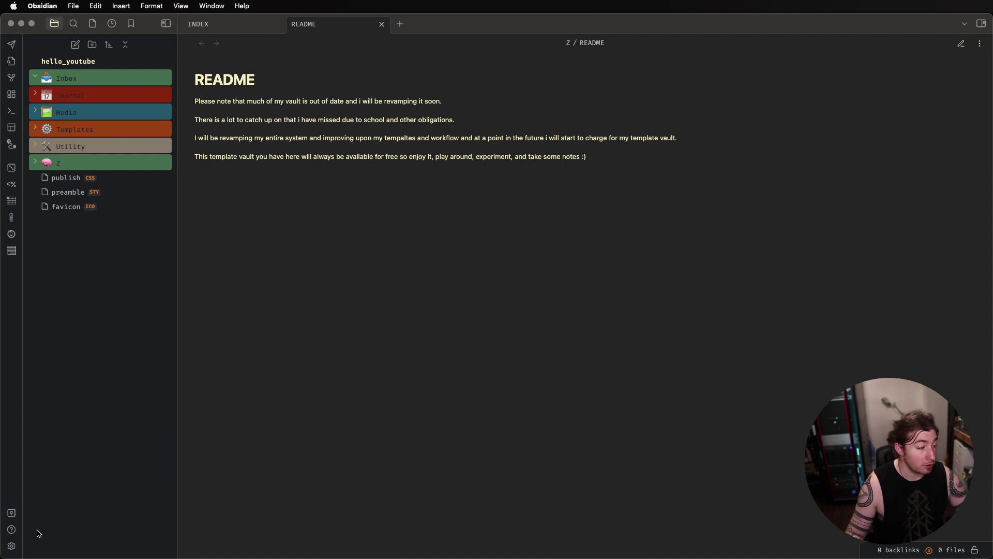
left_click(11, 546)
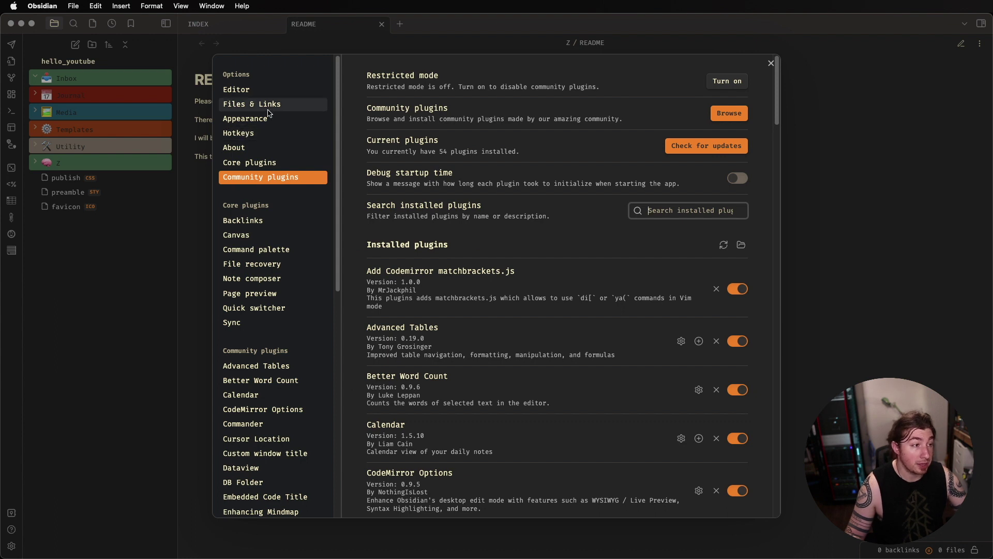
Open Hotkeys settings and scroll through the 429 hotkeys and their 10 conflicts
left_click(256, 134)
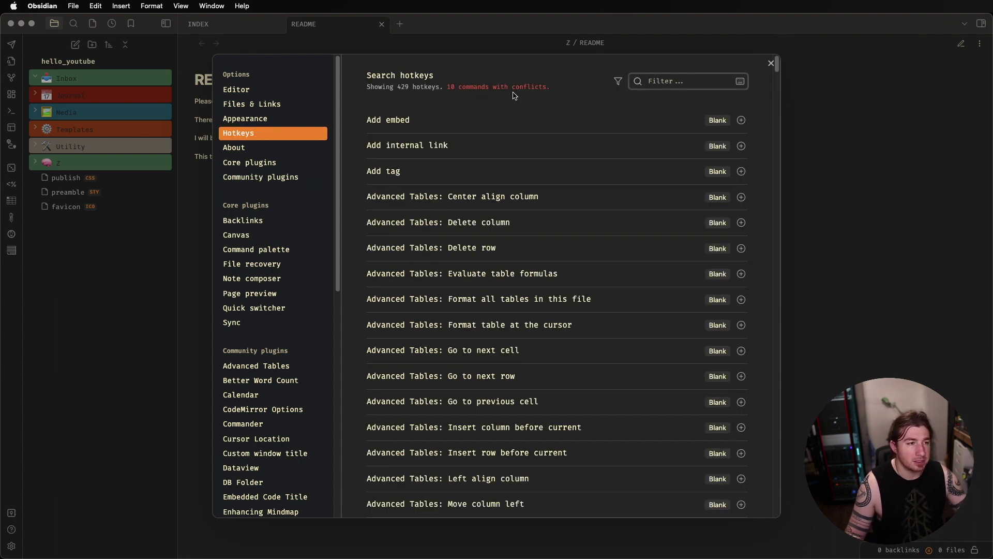
left_click(776, 70)
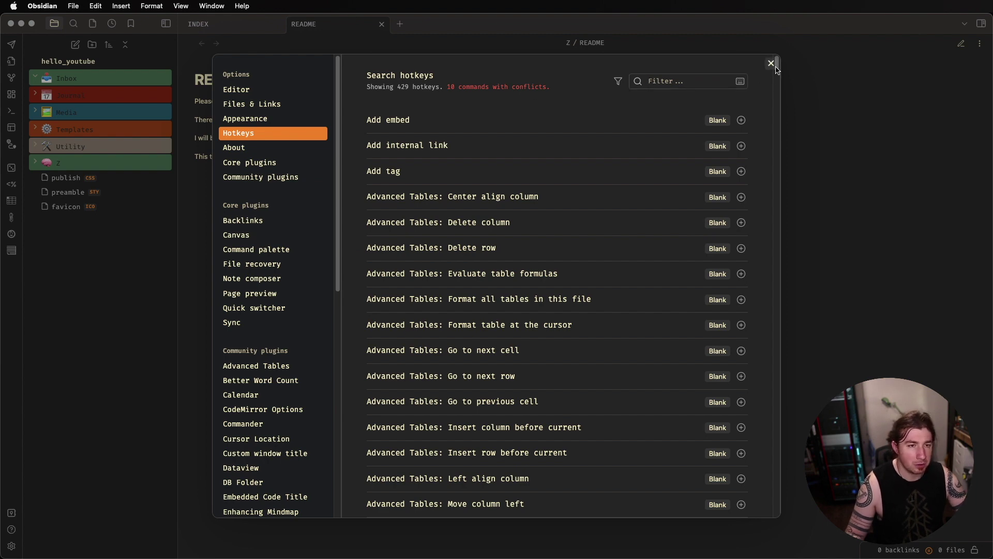
left_click_drag(777, 83, 787, 204)
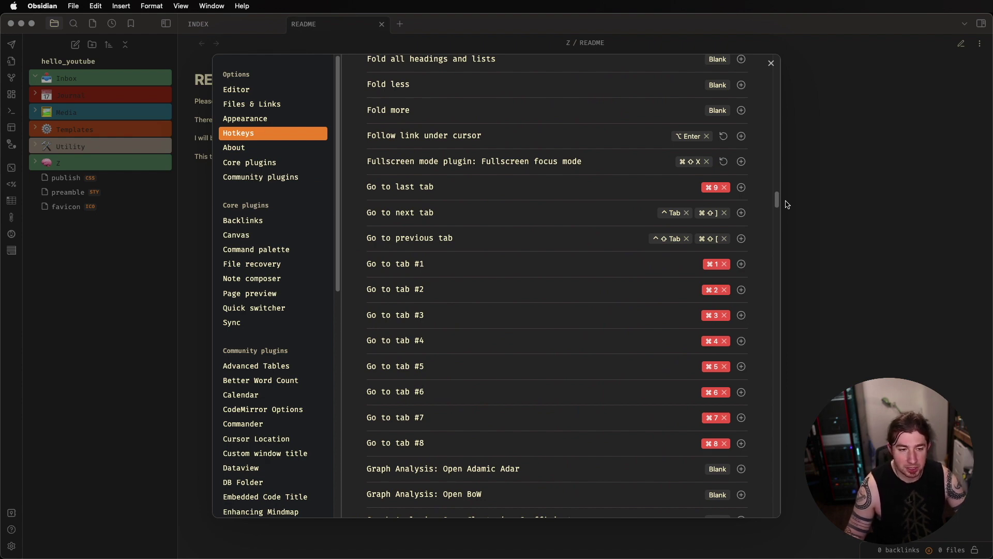
left_click_drag(776, 200, 775, 65)
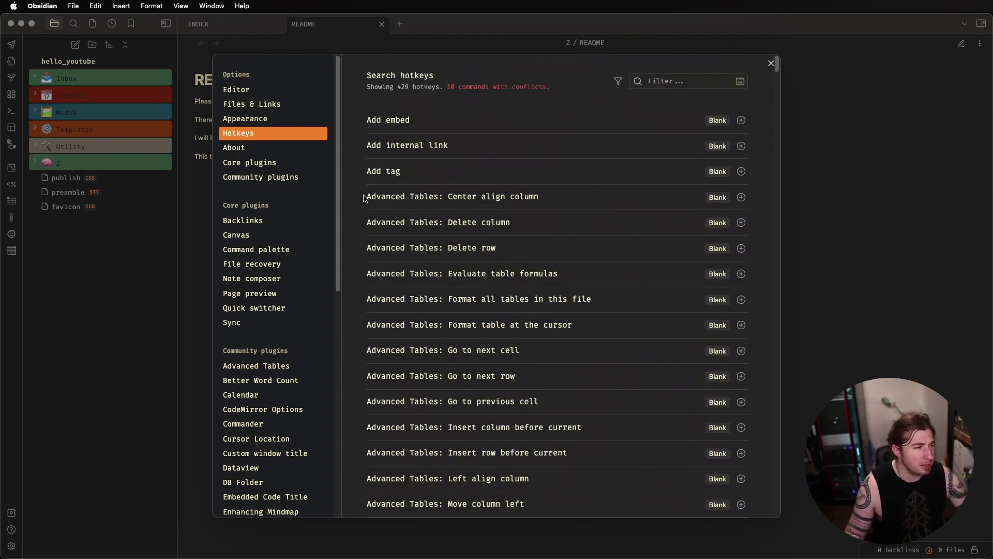
left_click(259, 176)
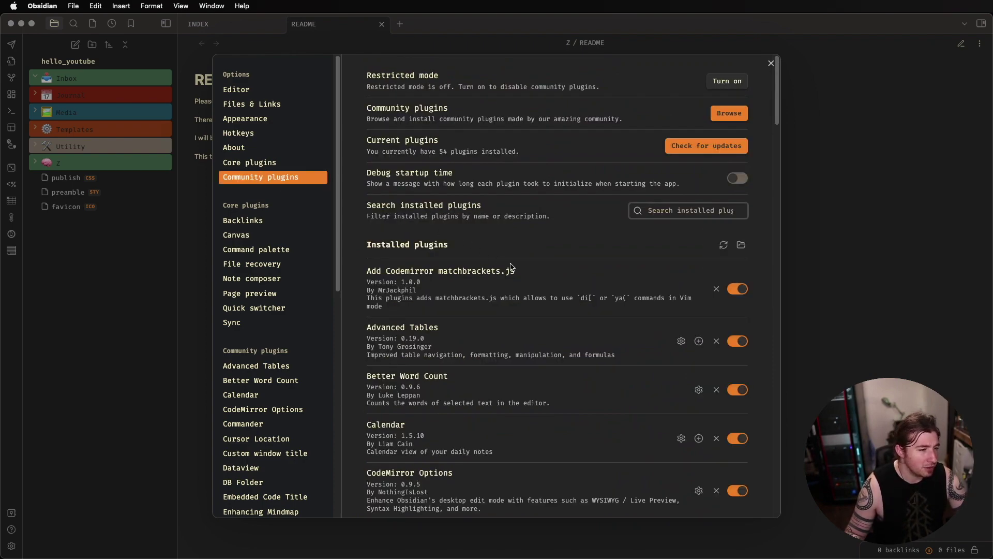
scroll(500, 261, "down", 20)
scroll(422, 395, "up", 8)
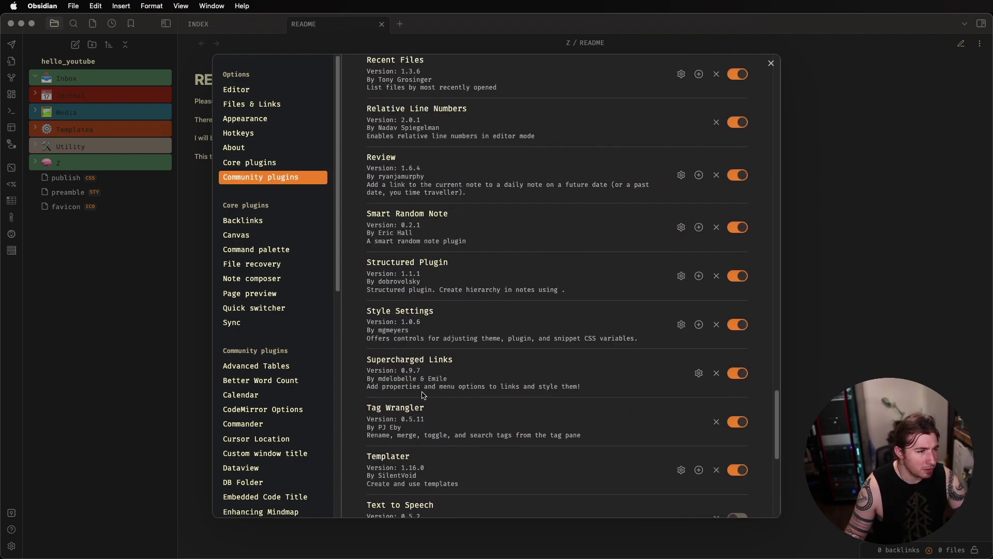
scroll(421, 395, "up", 10)
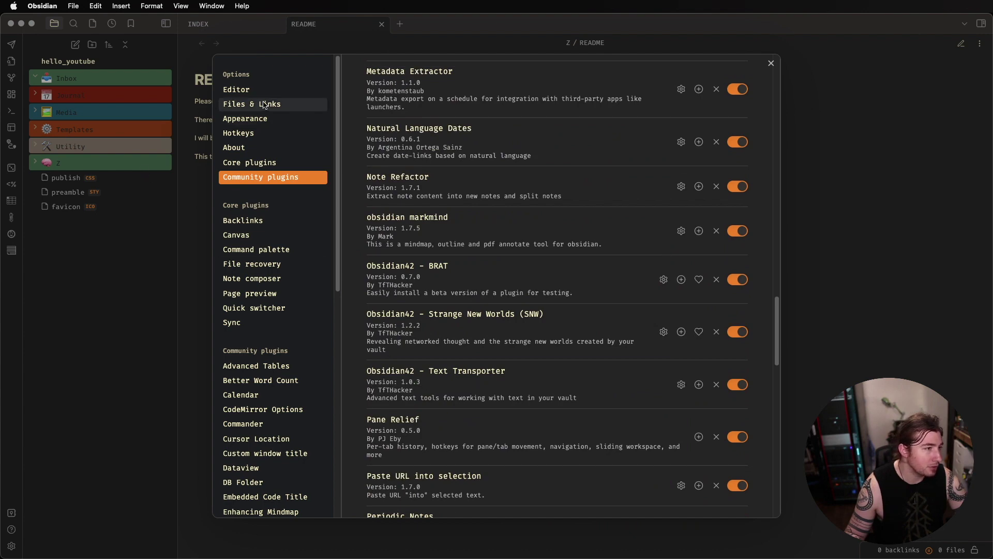
left_click(250, 162)
scroll(578, 236, "down", 10)
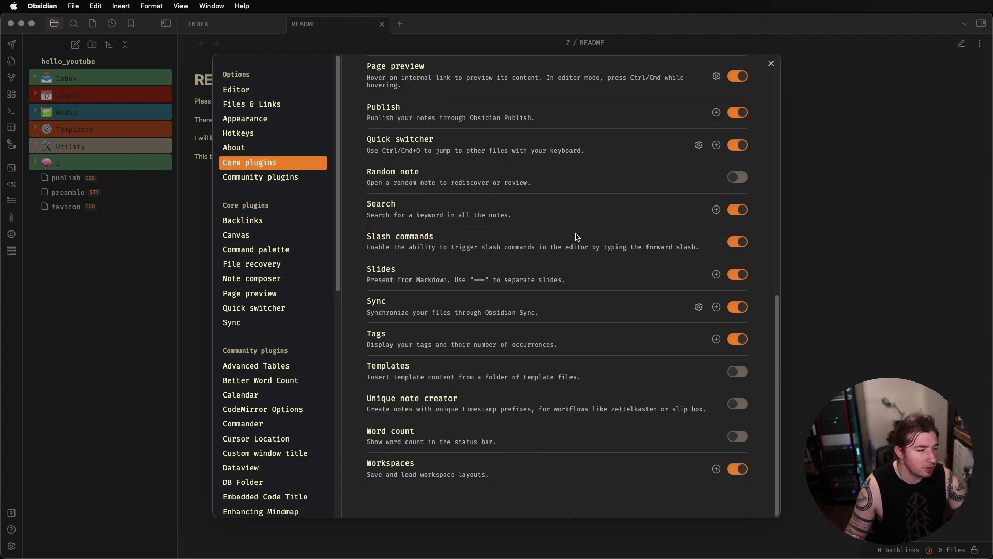
scroll(612, 339, "up", 15)
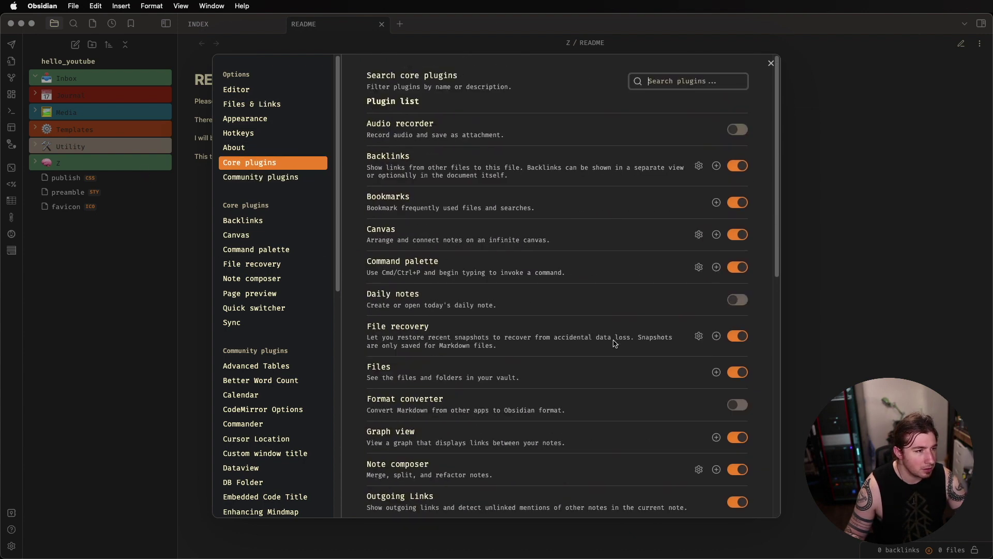
scroll(448, 232, "down", 10)
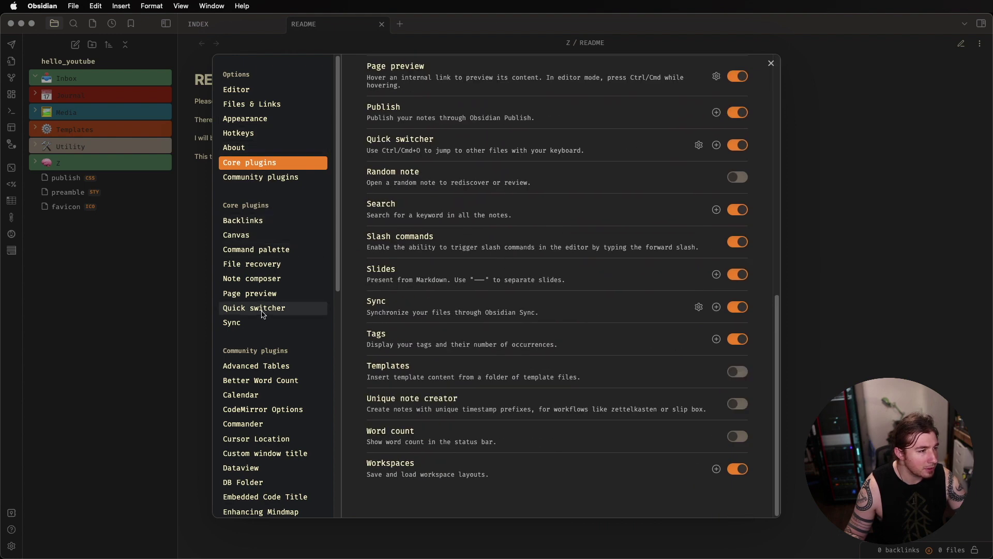
Open Editor settings and scroll to the Behavior and Advanced sections
left_click(262, 88)
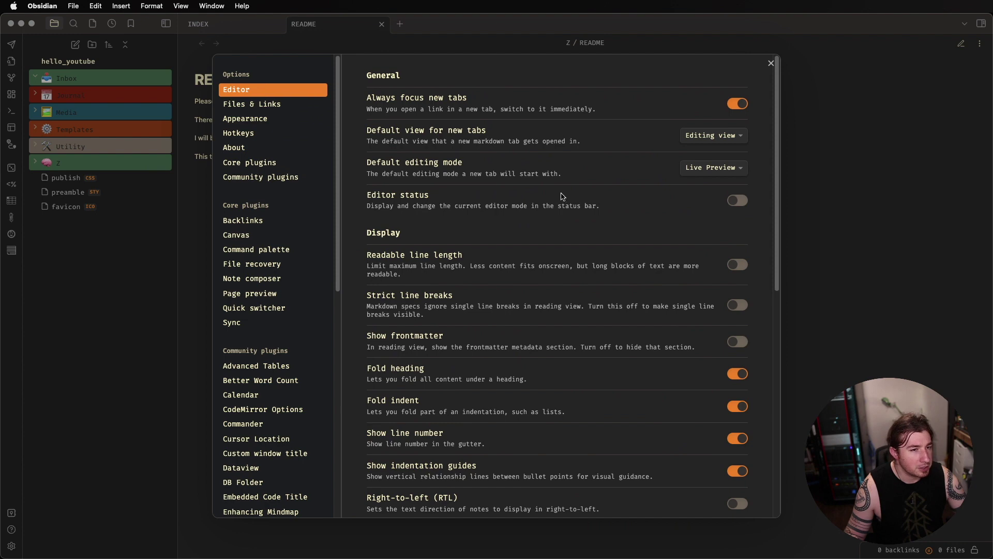
scroll(543, 194, "down", 10)
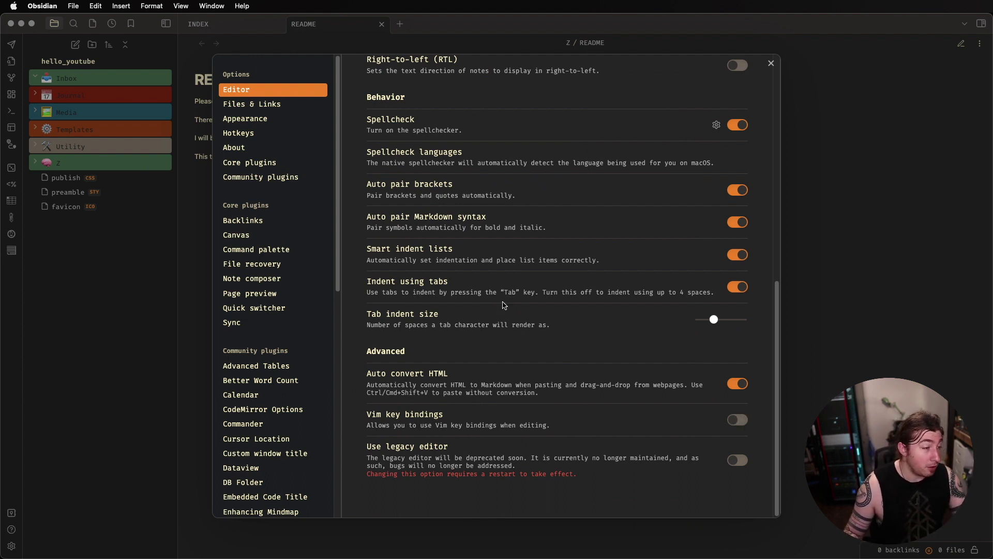
Look through the Advanced Tables, Better Word Count and CodeMirror Options plugin settings, then close Settings
left_click(276, 180)
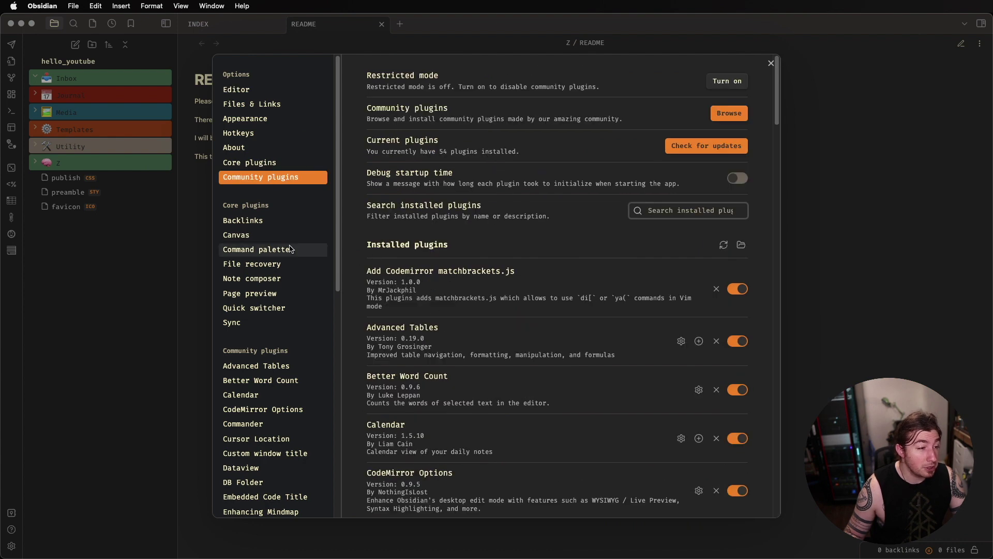
scroll(264, 199, "down", 5)
scroll(238, 191, "up", 4)
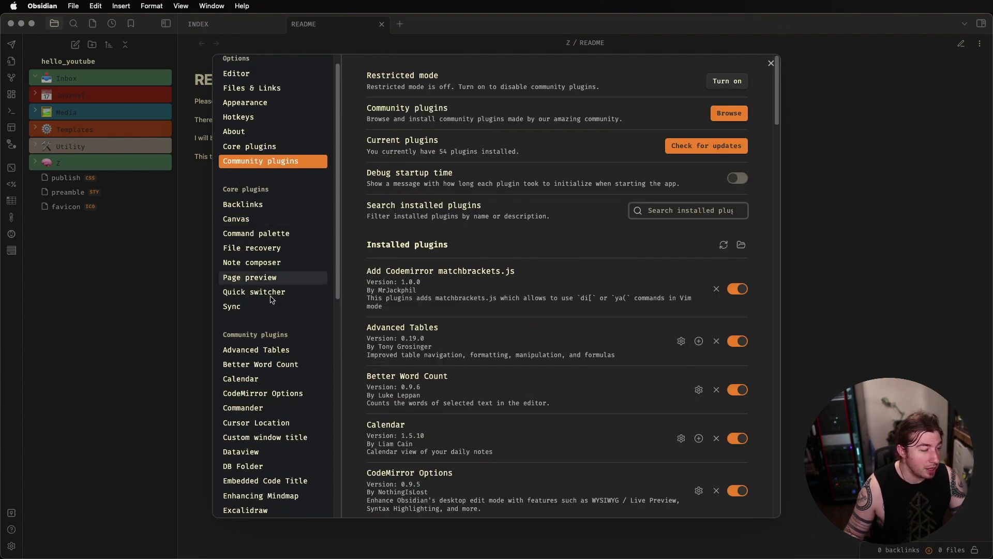
left_click(289, 356)
left_click(265, 368)
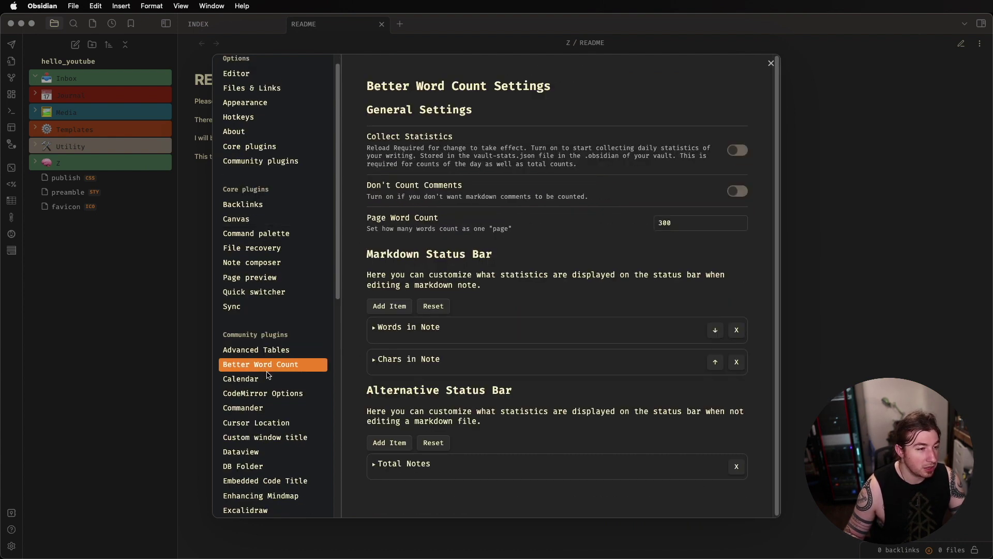
left_click(285, 392)
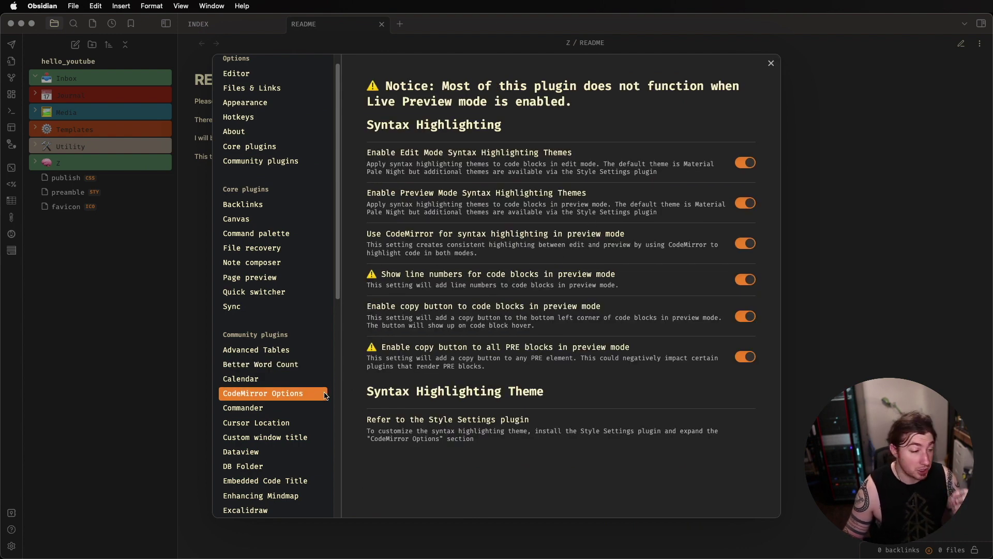
left_click(851, 170)
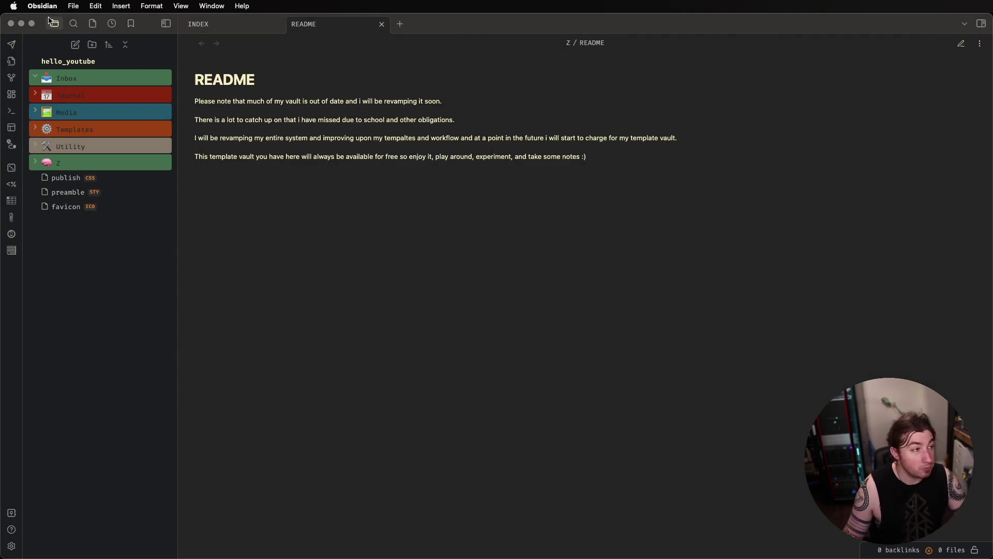
Show the Tags tree in the right sidebar and zoom the interface in twice
left_click(982, 23)
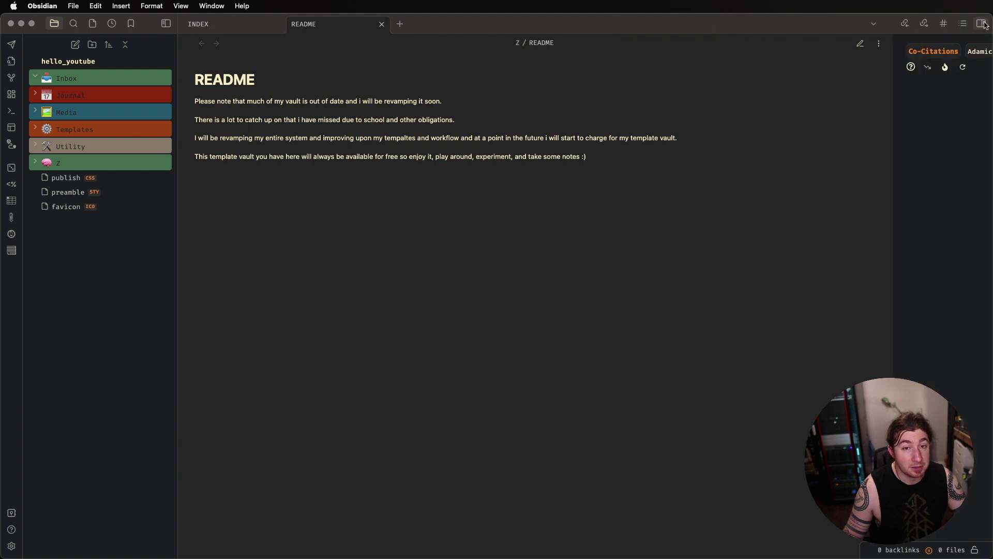
left_click(888, 22)
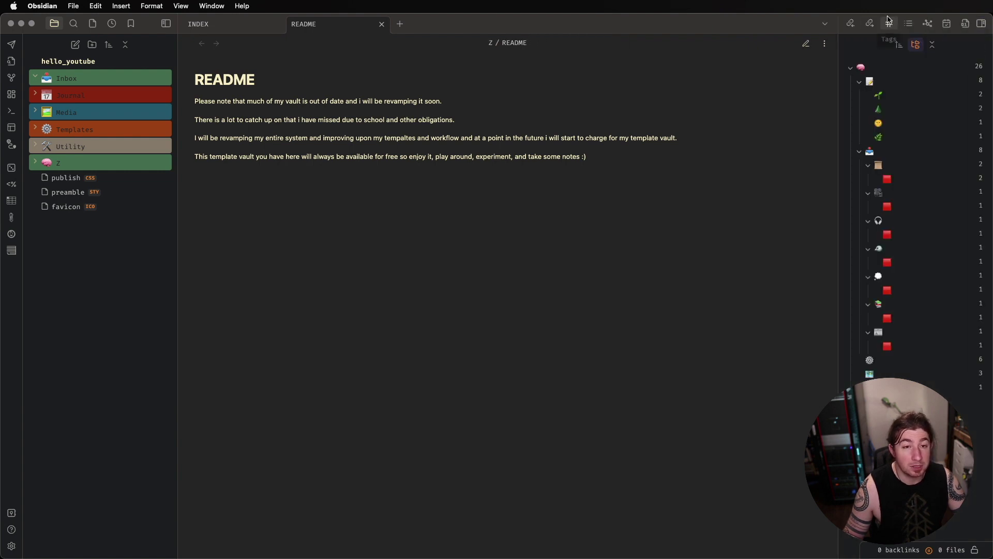
key("super+equal")
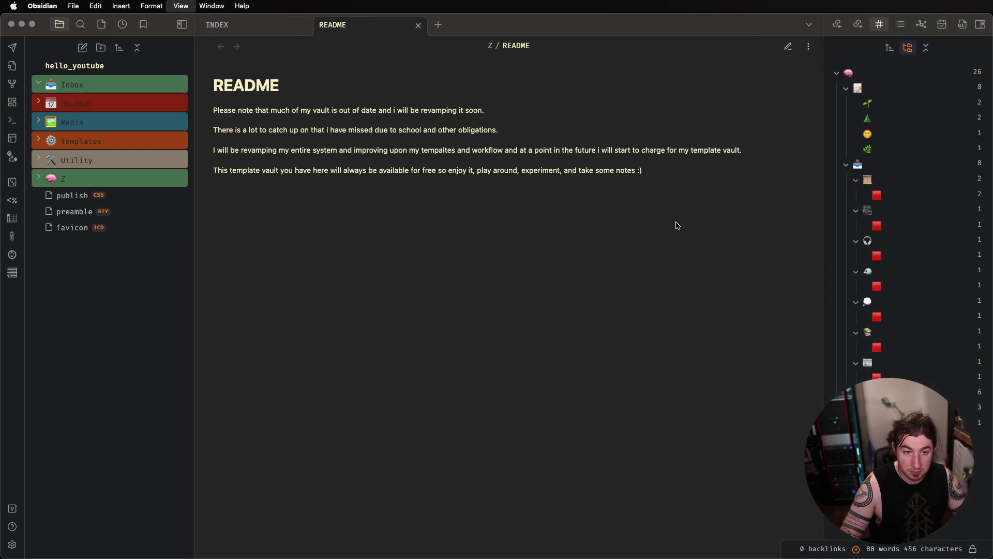
key("super+equal")
key("super+equal")
Browse the tag counts and expand Utility to reveal Tools, ZK Processing, Research, Dashboard, Workbench and Flows
scroll(839, 164, "down", 3)
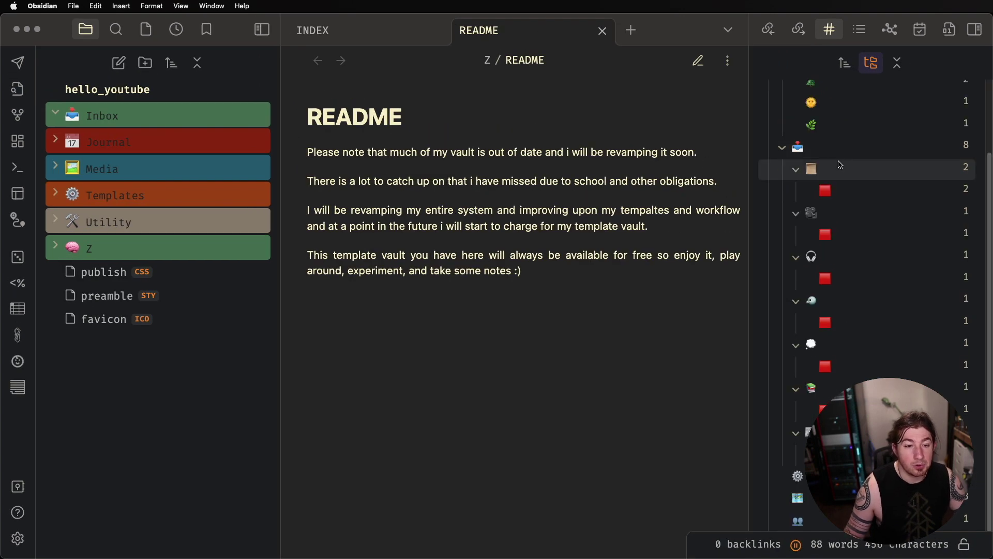
scroll(879, 367, "up", 3)
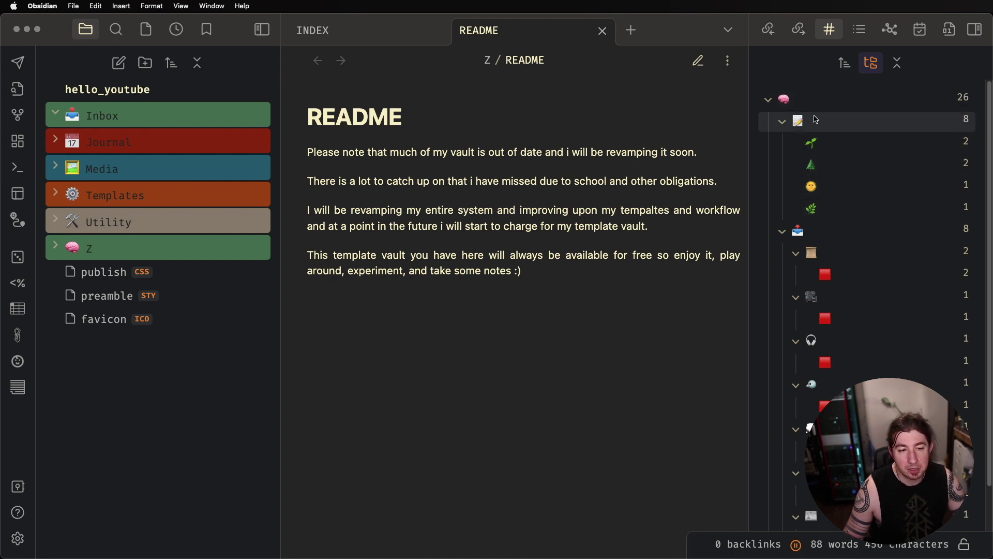
scroll(815, 118, "down", 1)
scroll(843, 150, "up", 1)
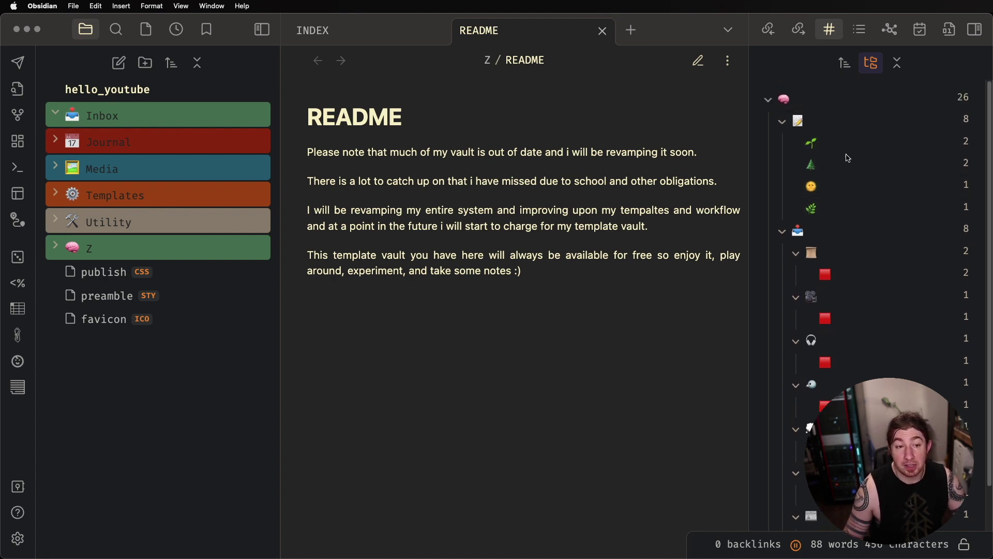
left_click(83, 226)
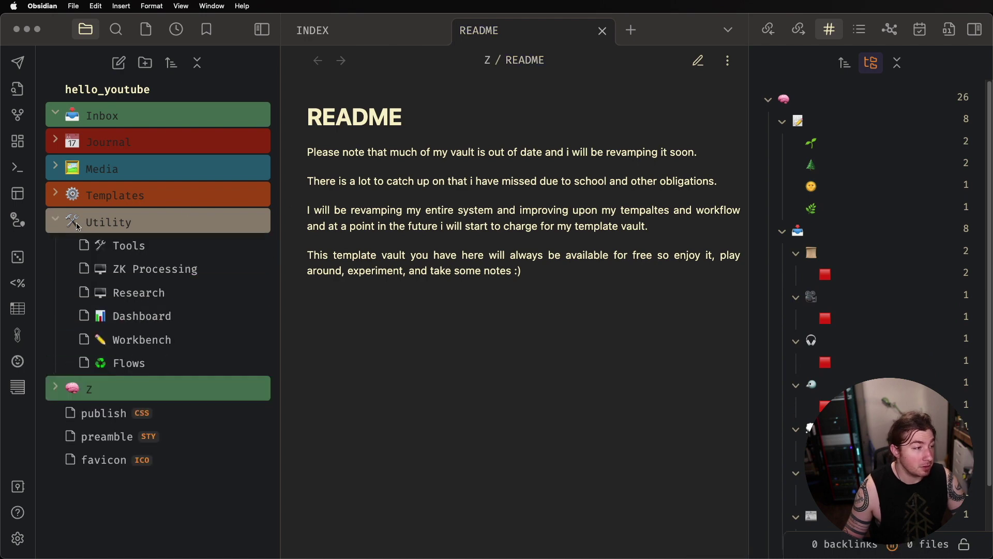
Collapse Utility, expand the Z folder and open the Tag Taxonomy note
left_click(89, 218)
left_click(95, 243)
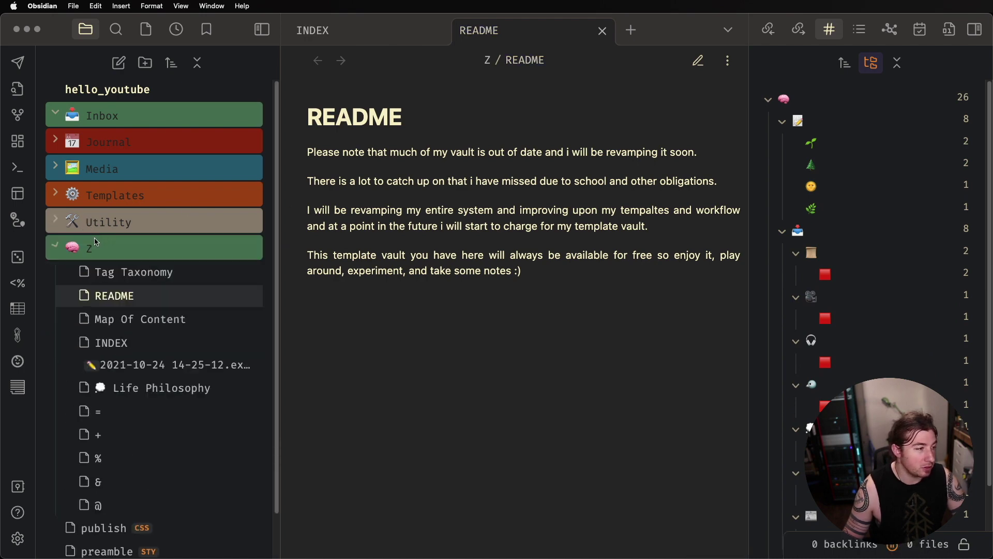
left_click(134, 272)
Read through Tag Taxonomy, then close its tab so the INDEX note shows
scroll(598, 203, "down", 1)
scroll(598, 203, "down", 10)
scroll(760, 230, "down", 3)
scroll(679, 217, "down", 6)
scroll(679, 217, "up", 15)
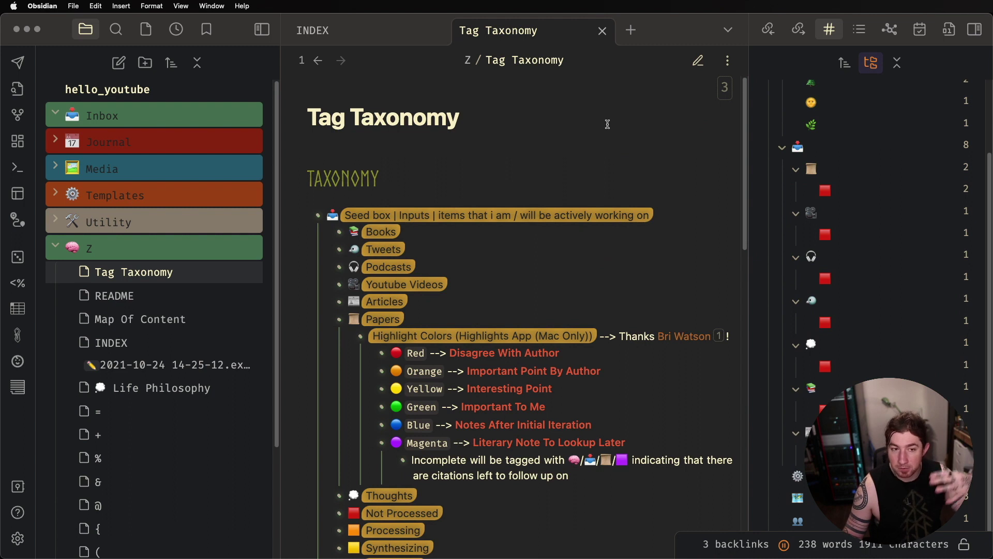
scroll(844, 118, "up", 3)
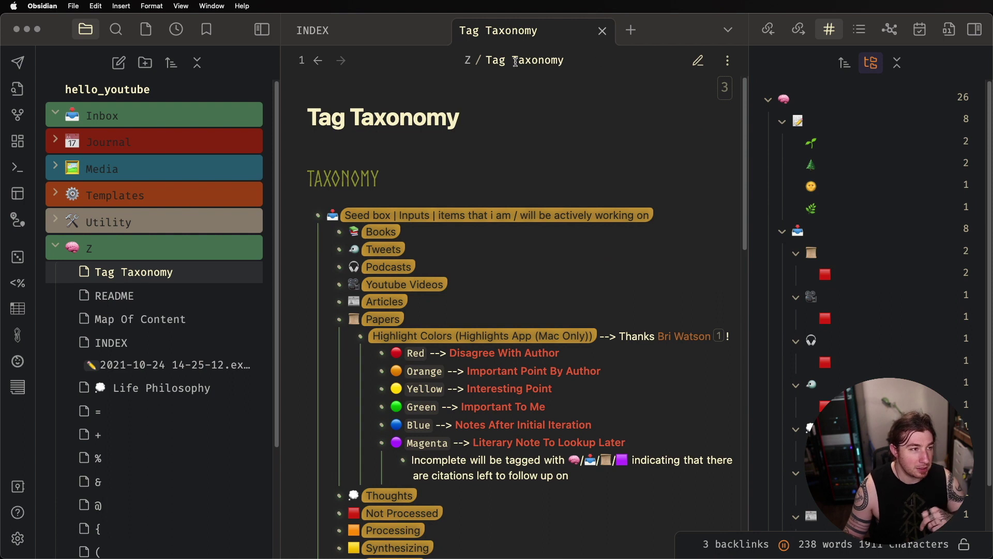
middle_click(535, 34)
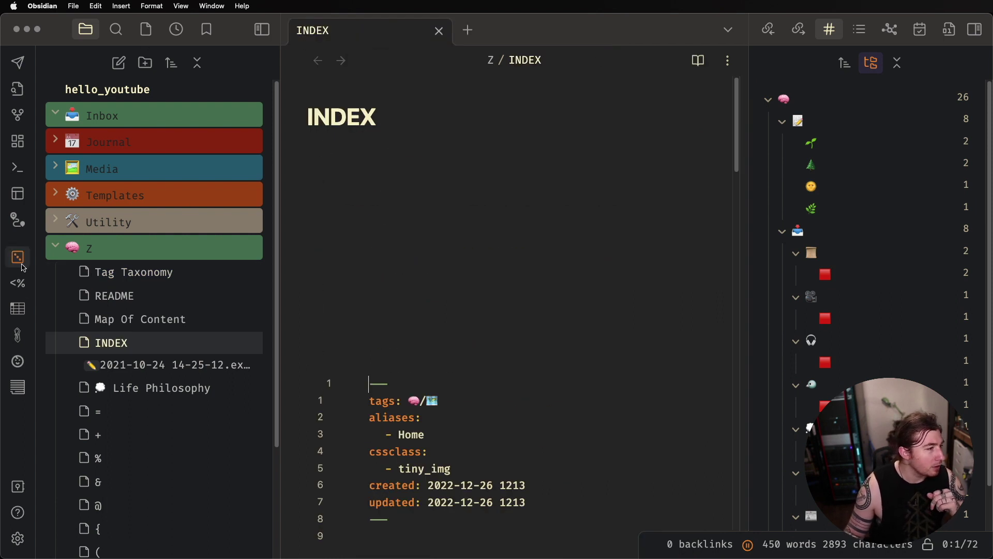
Open the graph view with both side panels hidden and pan to the top nodes
left_click(18, 115)
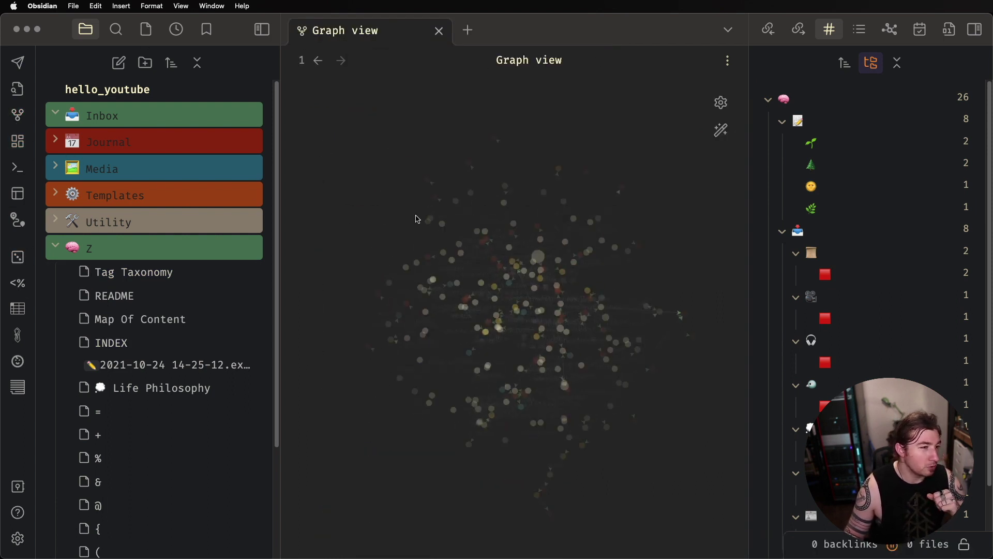
key("super+shift+f")
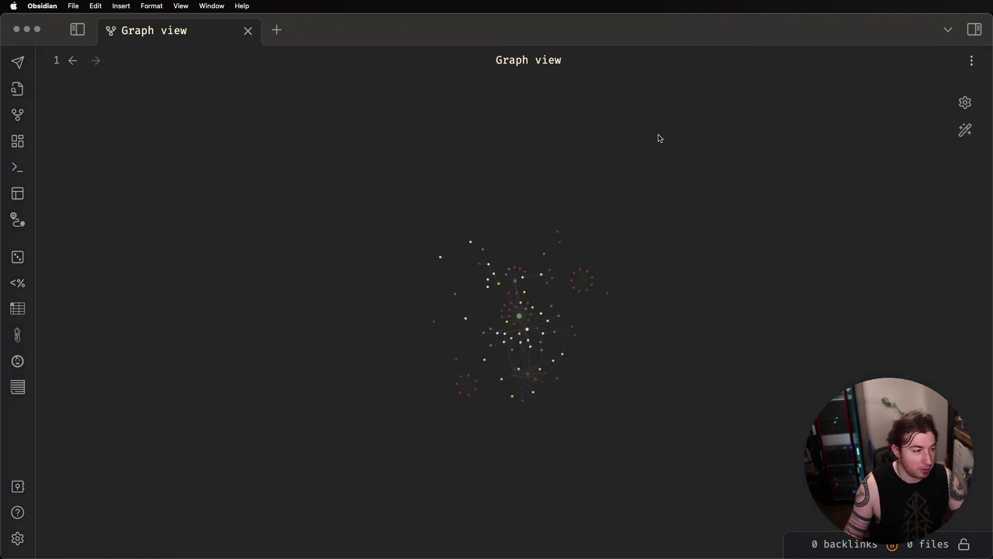
scroll(512, 357, "up", 5)
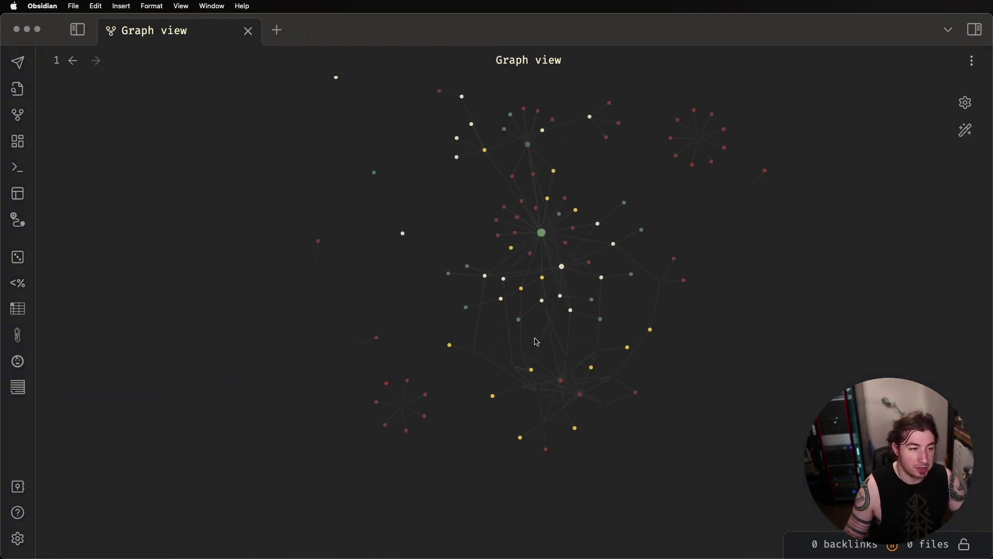
left_click_drag(634, 188, 632, 221)
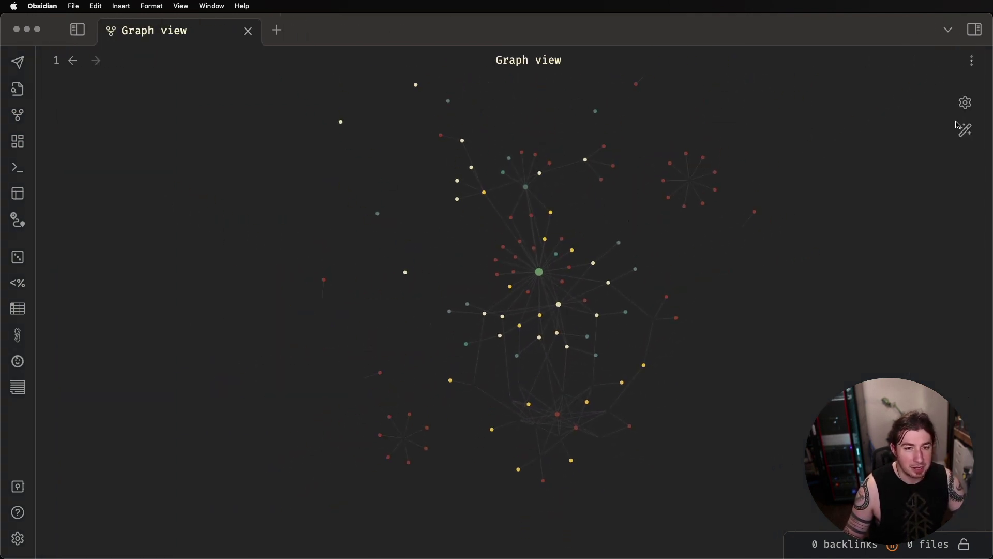
Review the graph's colour groups like path:Journal and path:Sterkere, then show the file explorer
left_click(965, 102)
scroll(922, 216, "down", 3)
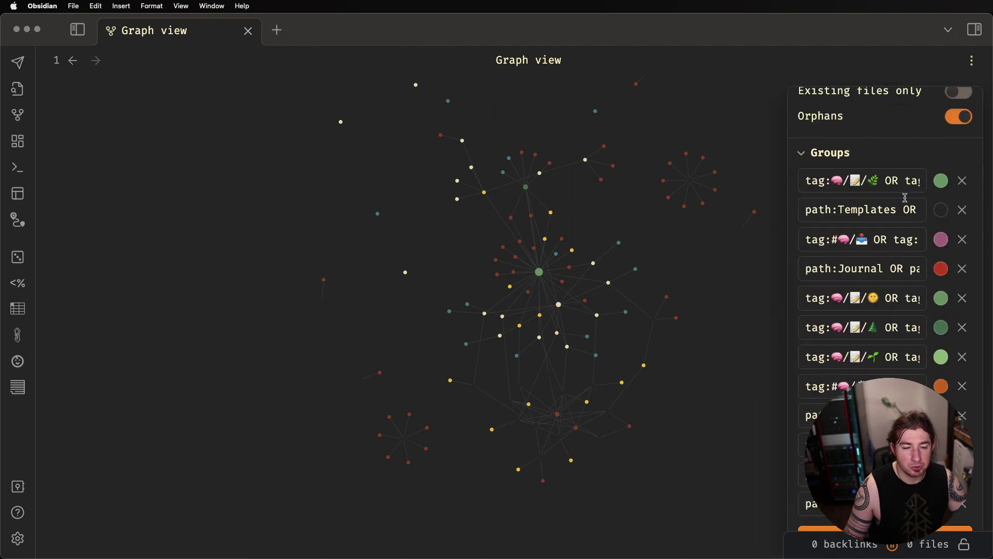
scroll(923, 216, "down", 2)
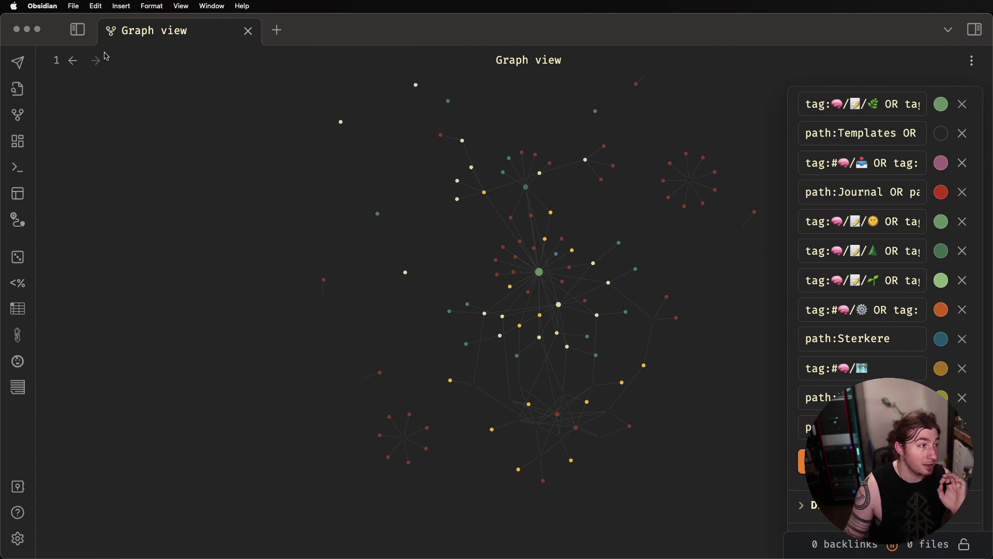
left_click(81, 36)
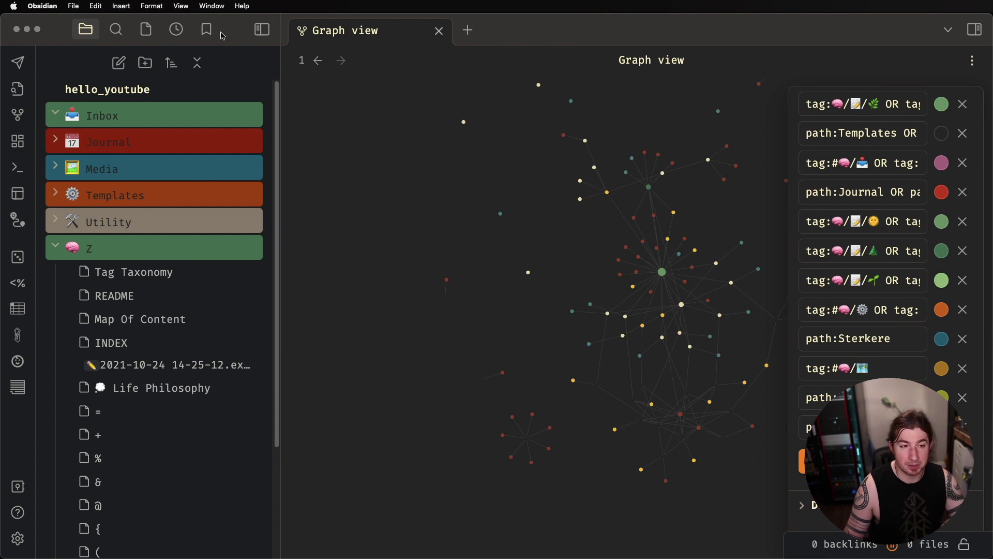
Show Bookmarks in the left sidebar and the Calendar in the right sidebar
left_click(207, 30)
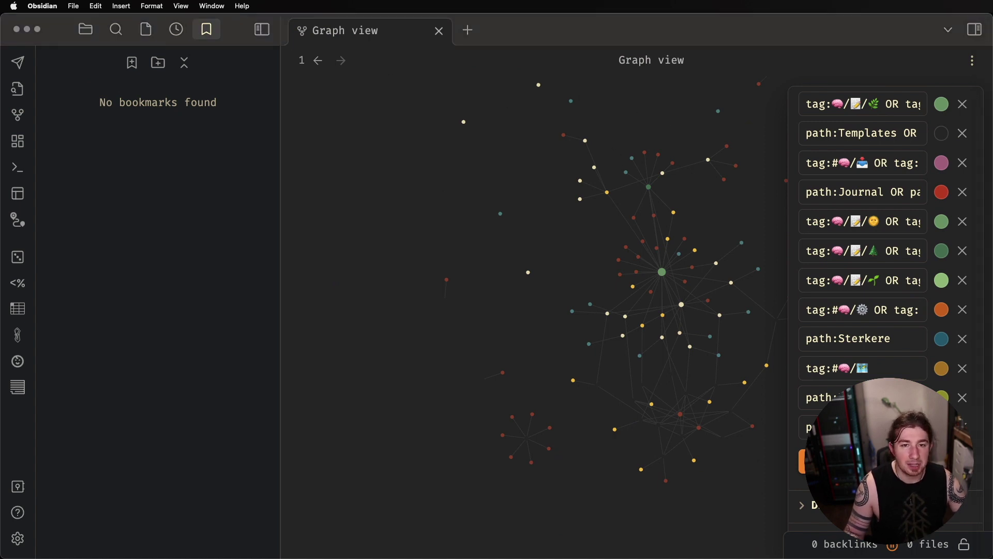
left_click(974, 29)
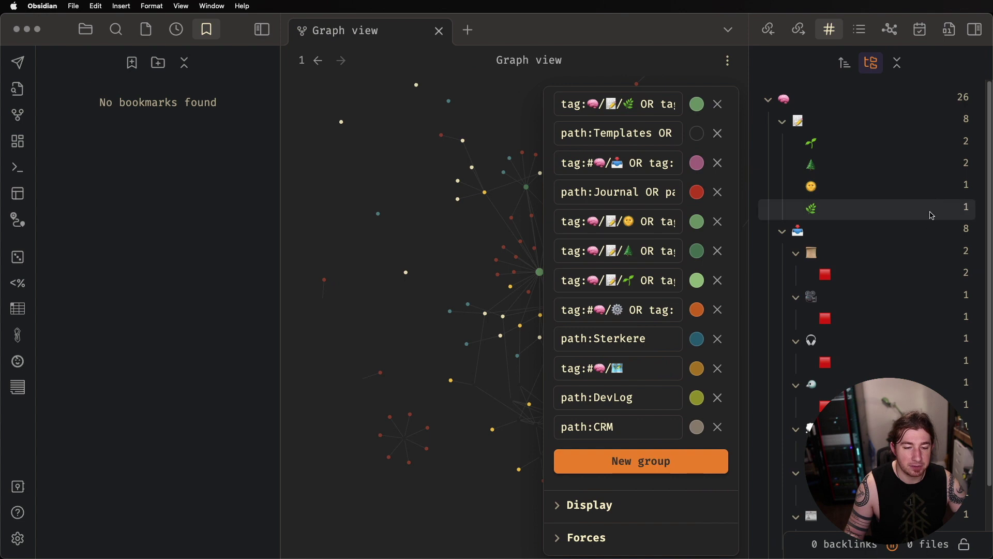
left_click(920, 30)
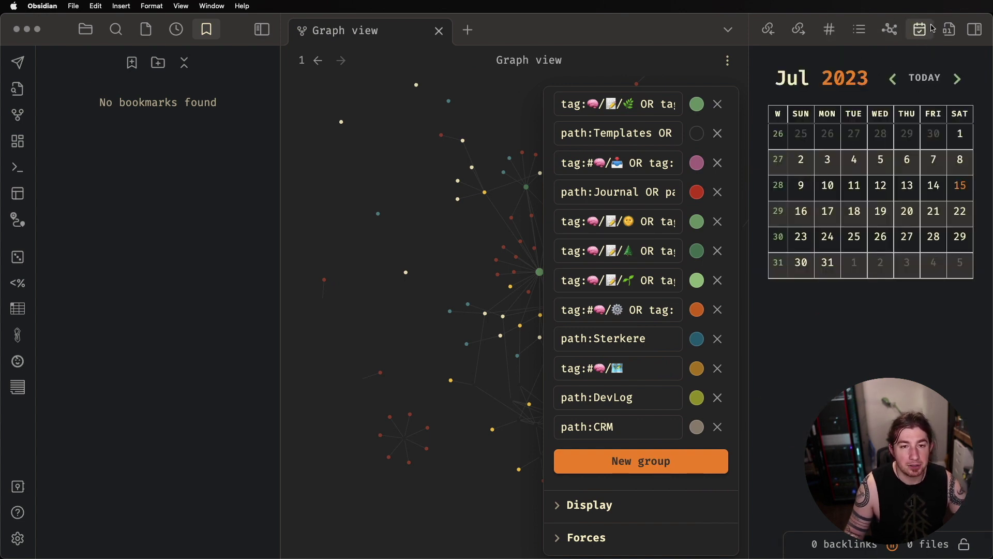
Move Backlinks, Outgoing links and Outline into a split pane below the calendar
left_click_drag(769, 31, 807, 433)
left_click_drag(775, 32, 799, 302)
left_click_drag(810, 145, 825, 302)
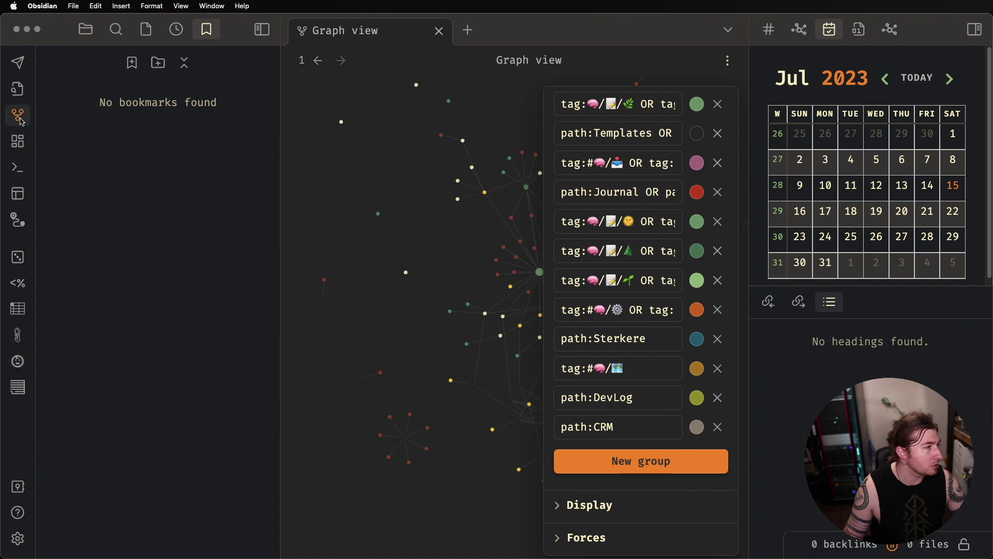
left_click(18, 194)
key("Escape")
left_click(17, 194)
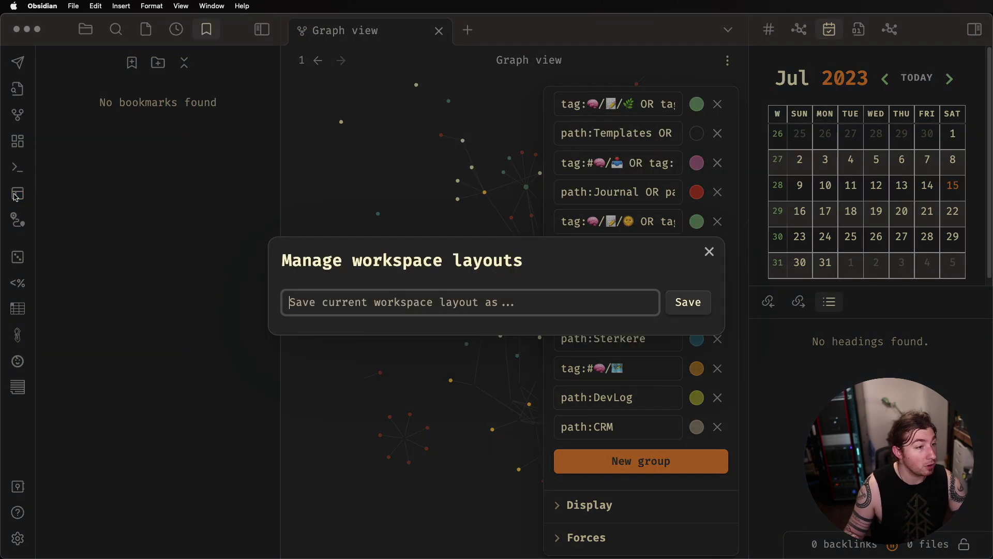
left_click(708, 253)
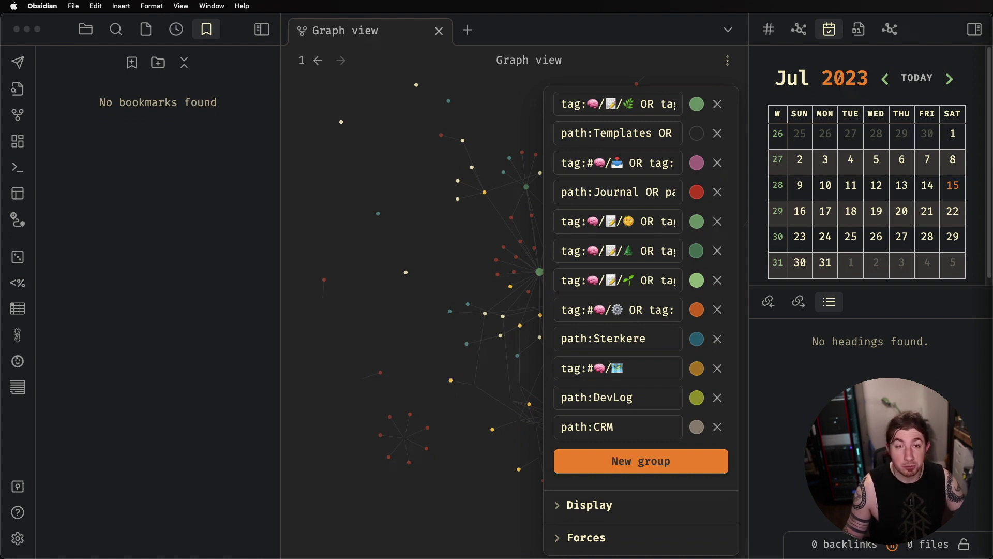
Return to the file explorer and open the Tag Taxonomy note
left_click(86, 29)
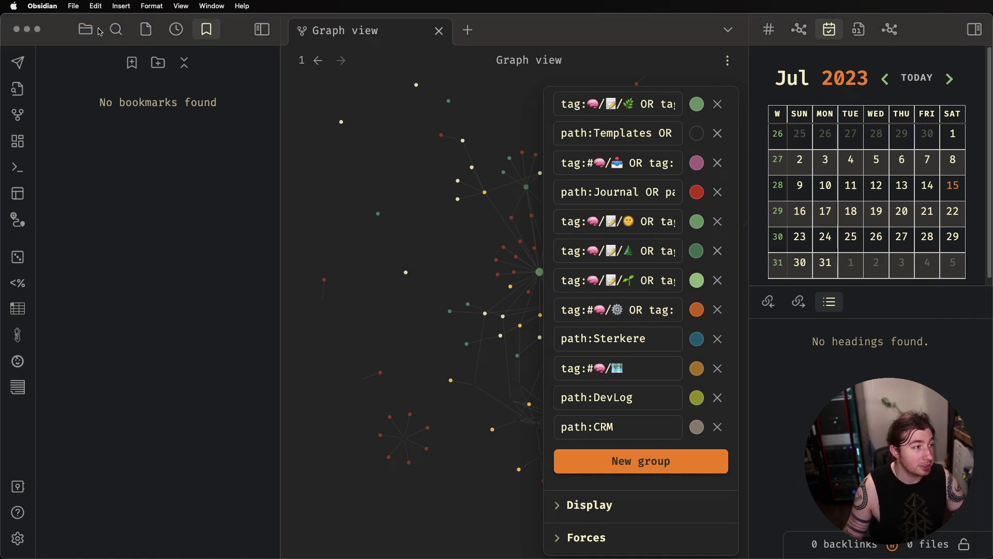
left_click(86, 29)
left_click(134, 272)
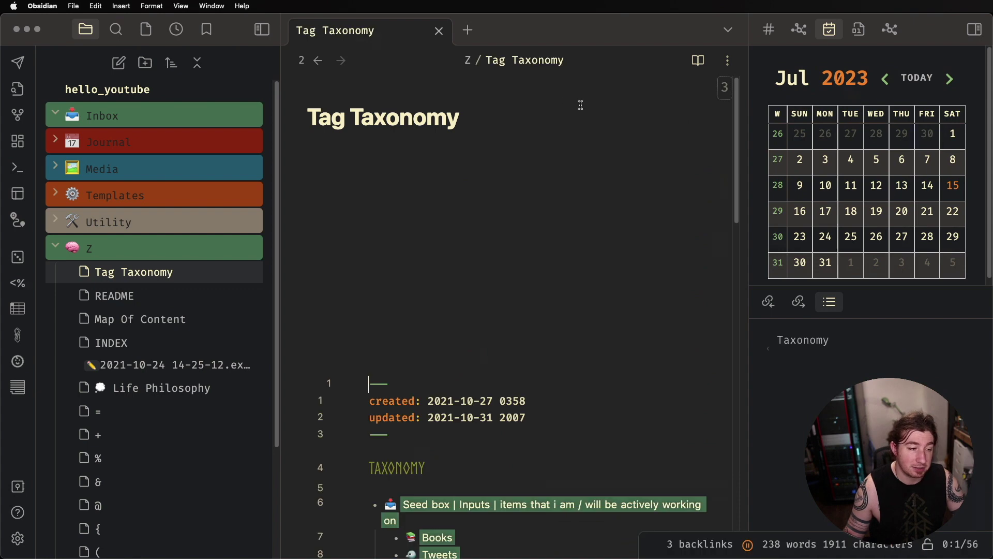
scroll(521, 180, "down", 6)
scroll(519, 209, "down", 3)
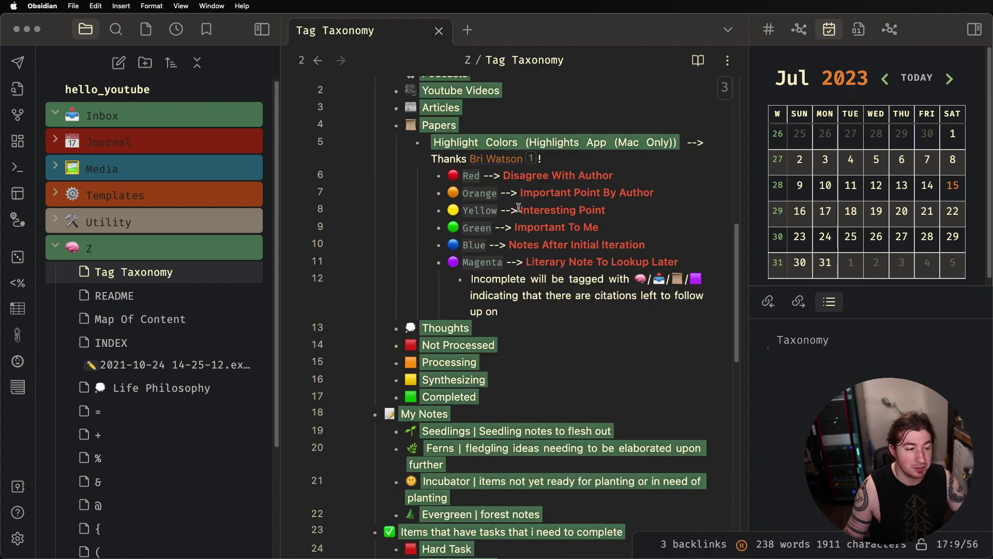
Switch Tag Taxonomy to reading view and scroll through its Taxonomy section
key("super+e")
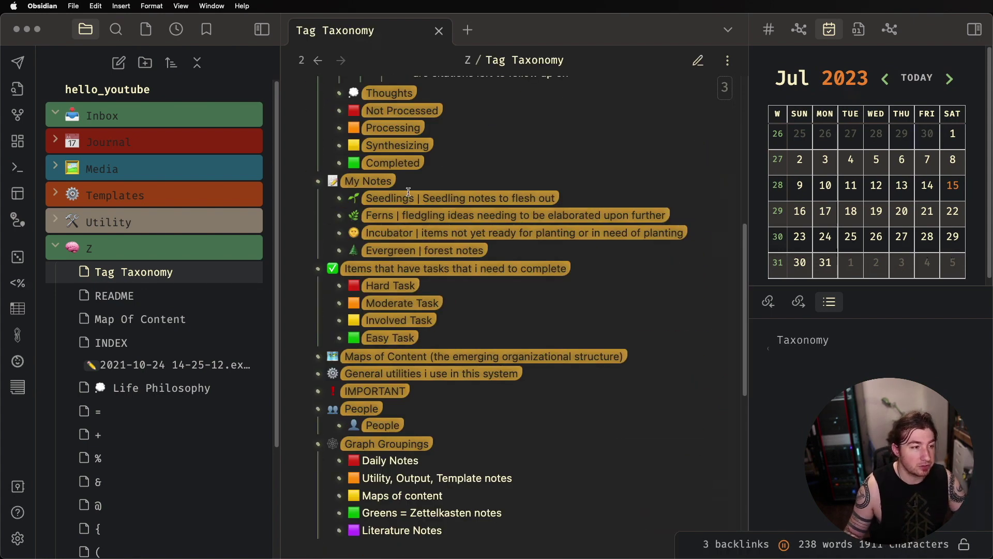
scroll(409, 190, "up", 10)
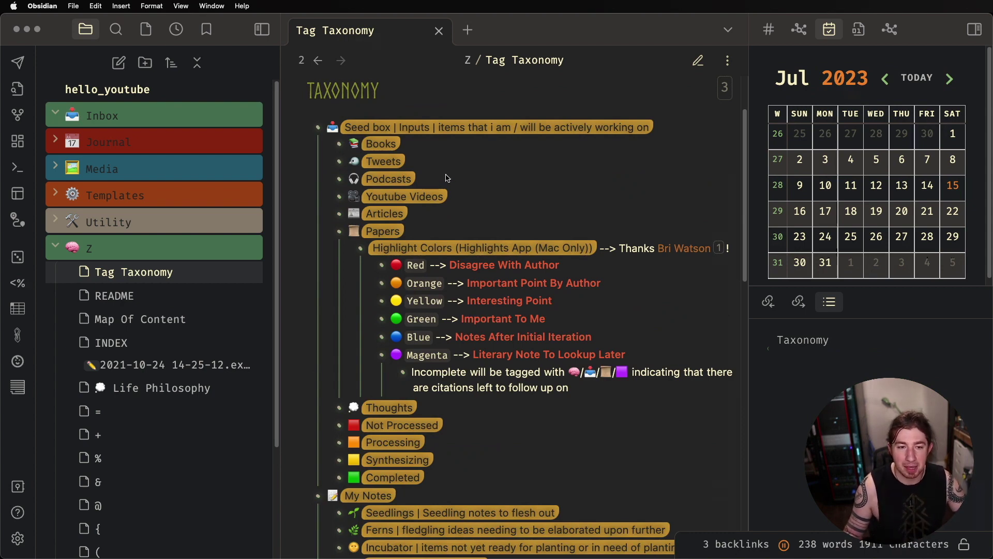
scroll(447, 178, "down", 15)
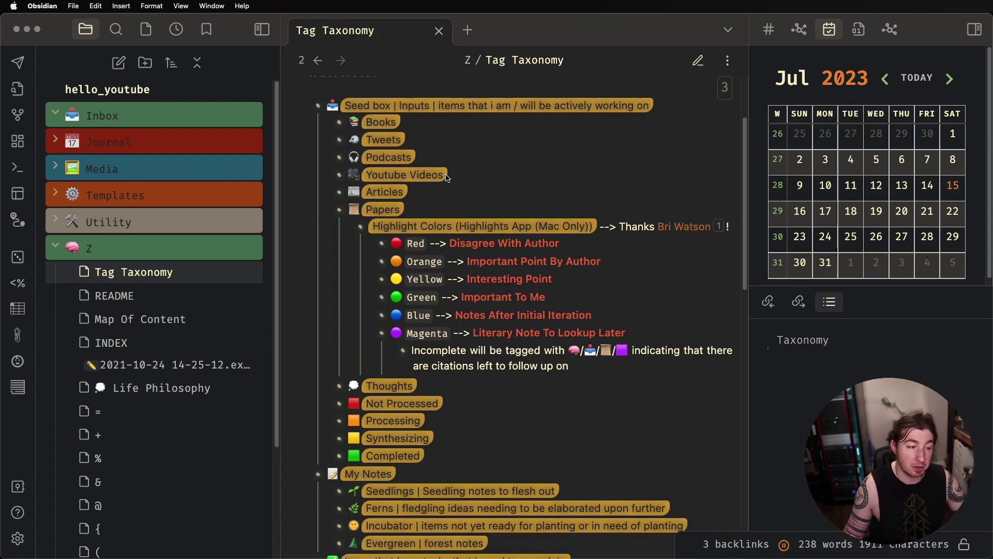
scroll(447, 178, "down", 1)
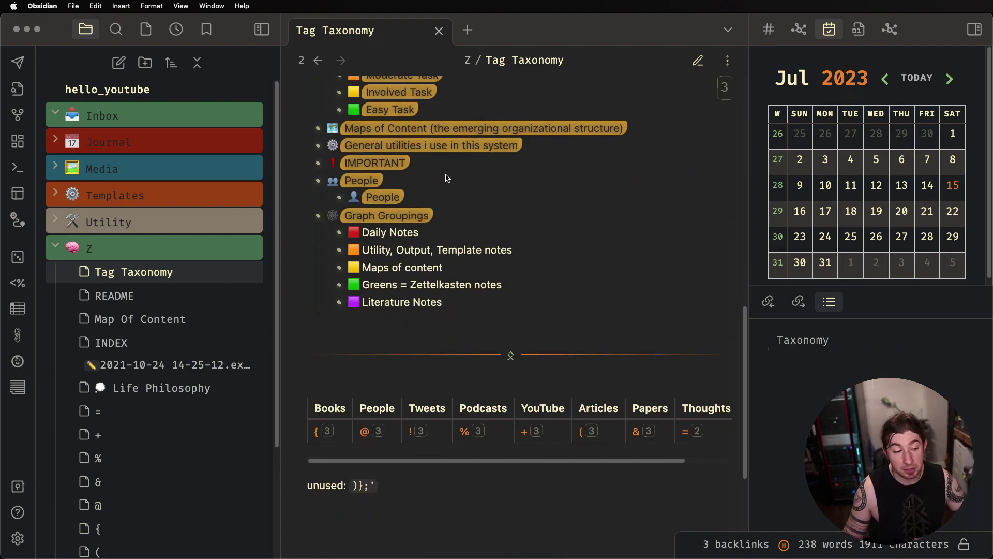
scroll(446, 177, "up", 15)
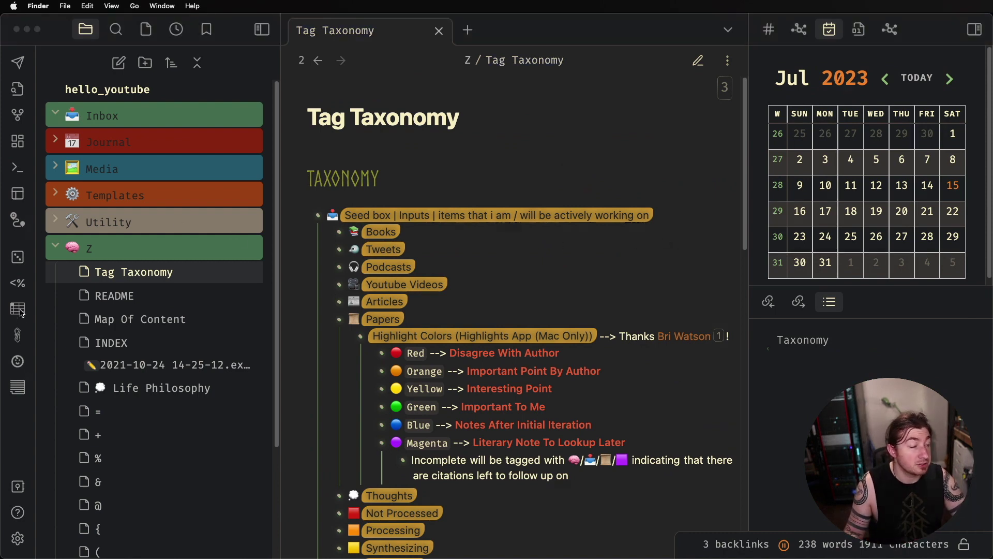
Delete the single site under Publish's Manage sites and confirm the deletion
left_click(23, 63)
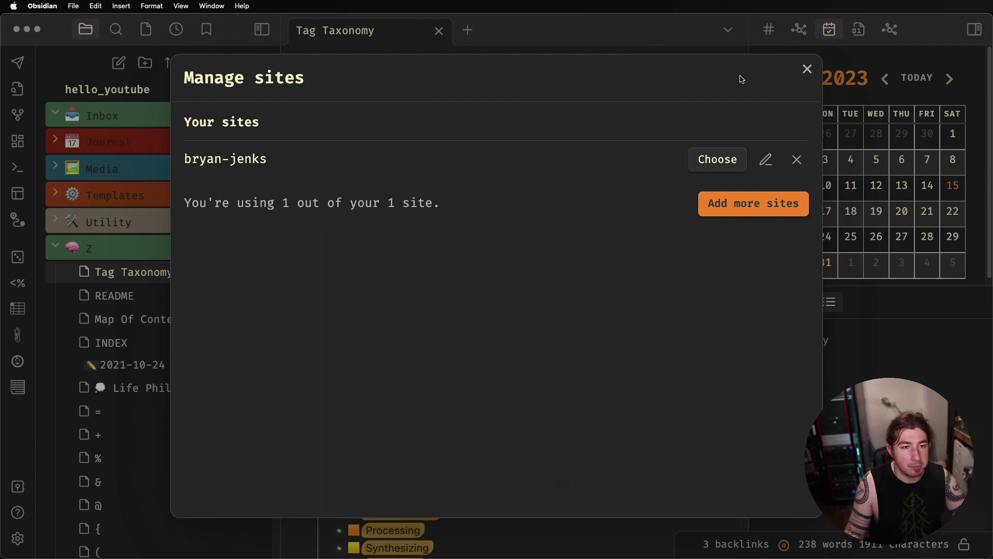
left_click(797, 159)
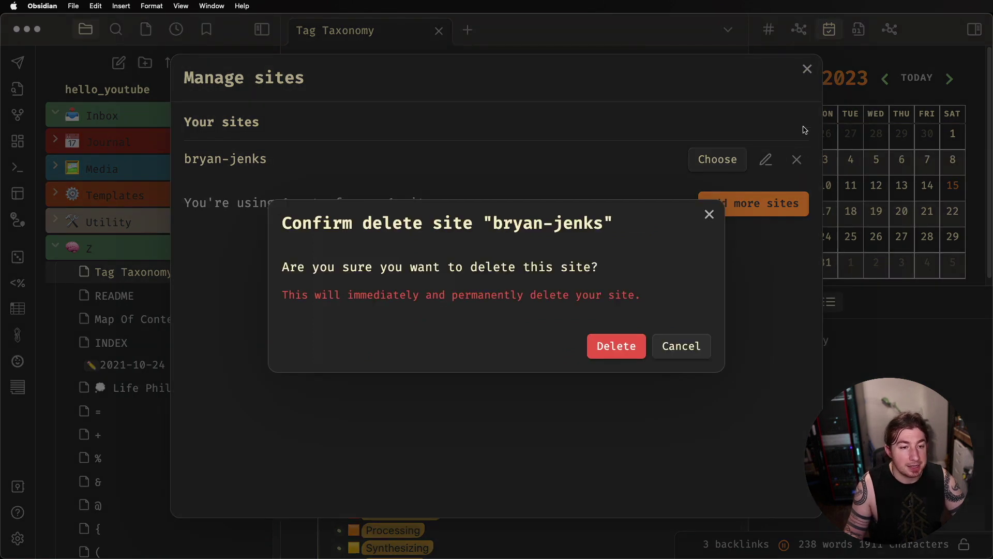
left_click(614, 346)
left_click(807, 70)
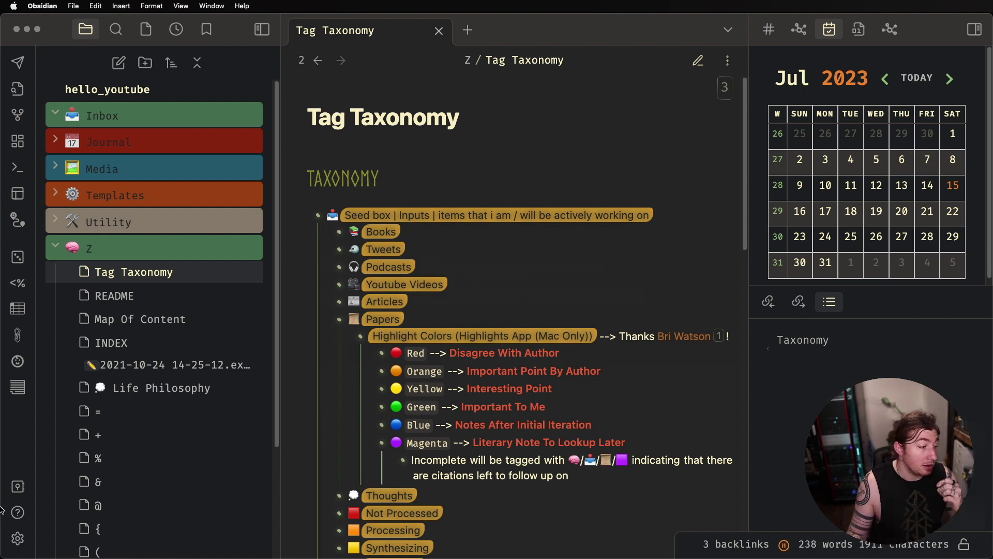
left_click(18, 538)
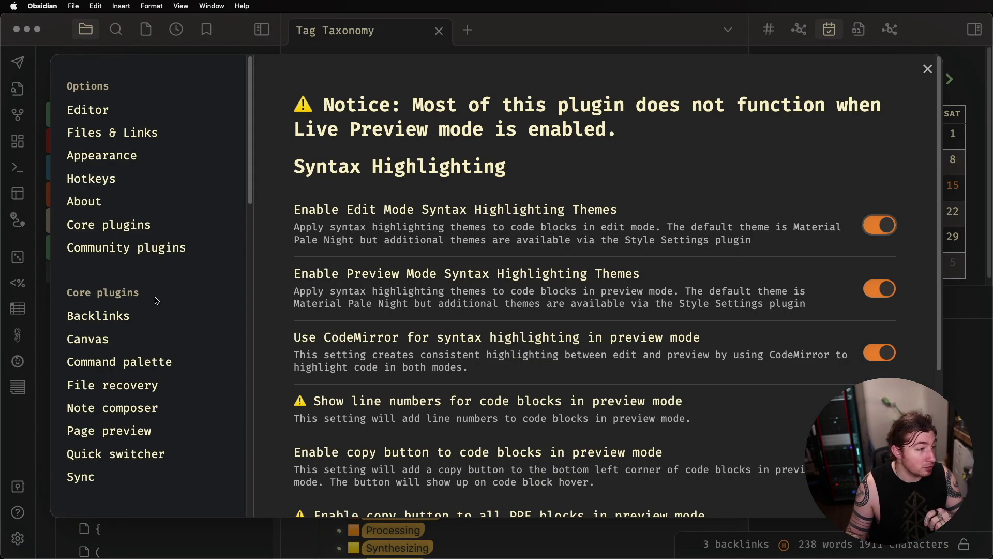
Check the Sync settings page, then close Settings
scroll(156, 300, "down", 5)
left_click(125, 263)
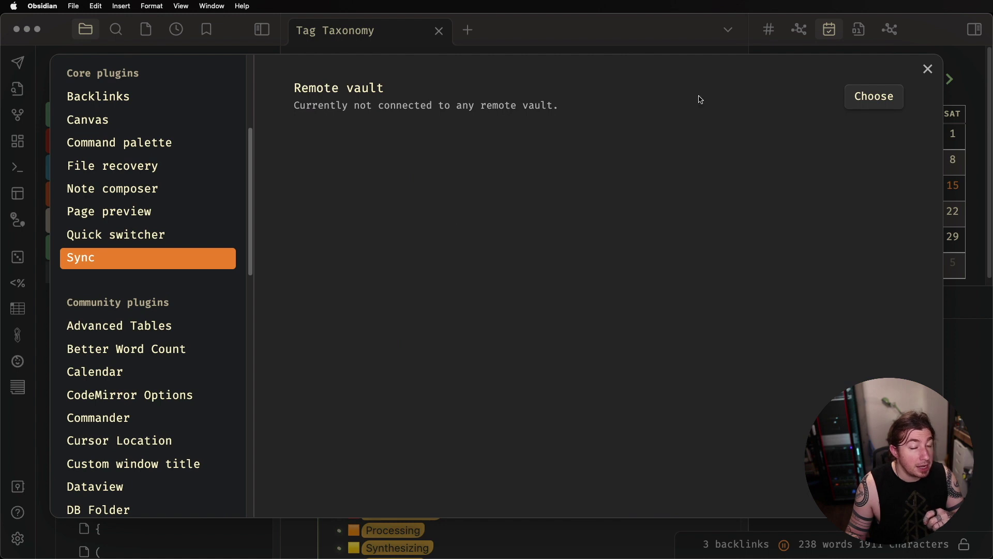
left_click(927, 70)
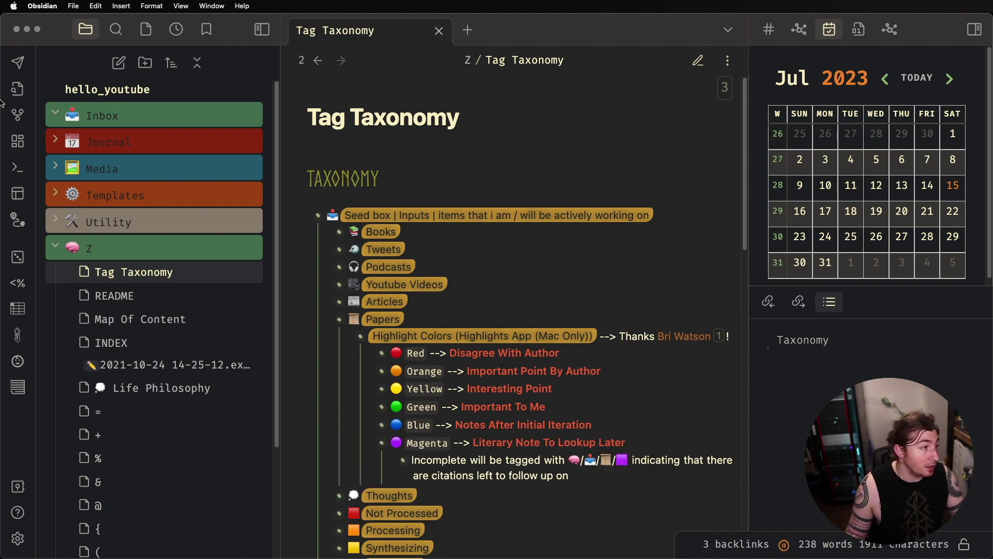
Show the graph view full-width with the filter panel and both sidebars closed
left_click(17, 118)
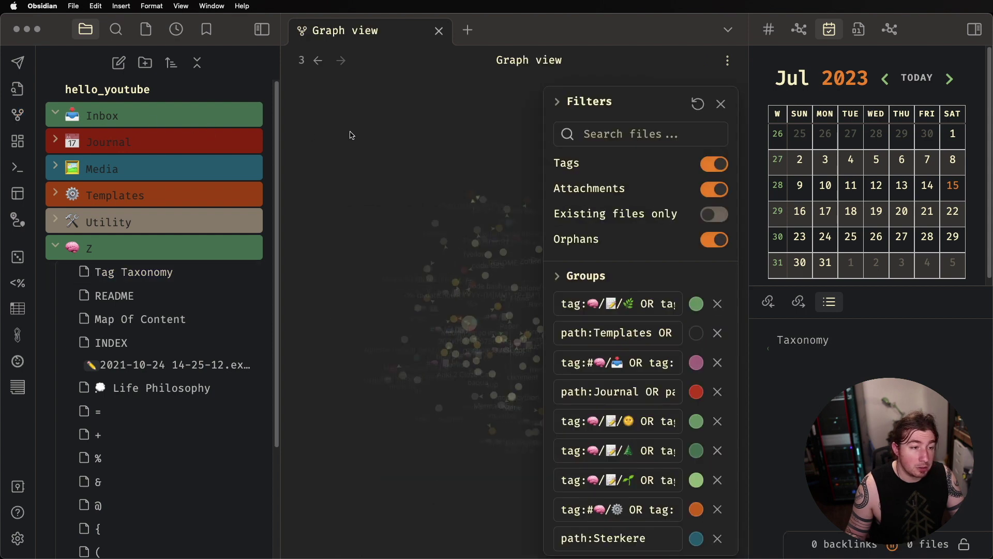
left_click(726, 105)
key("super+shift+Left")
key("super+shift+Right")
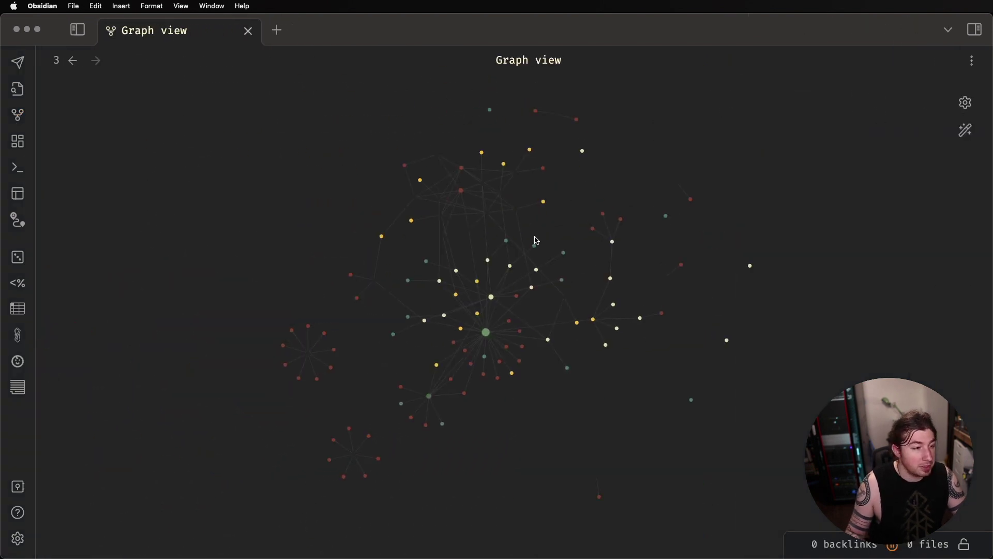